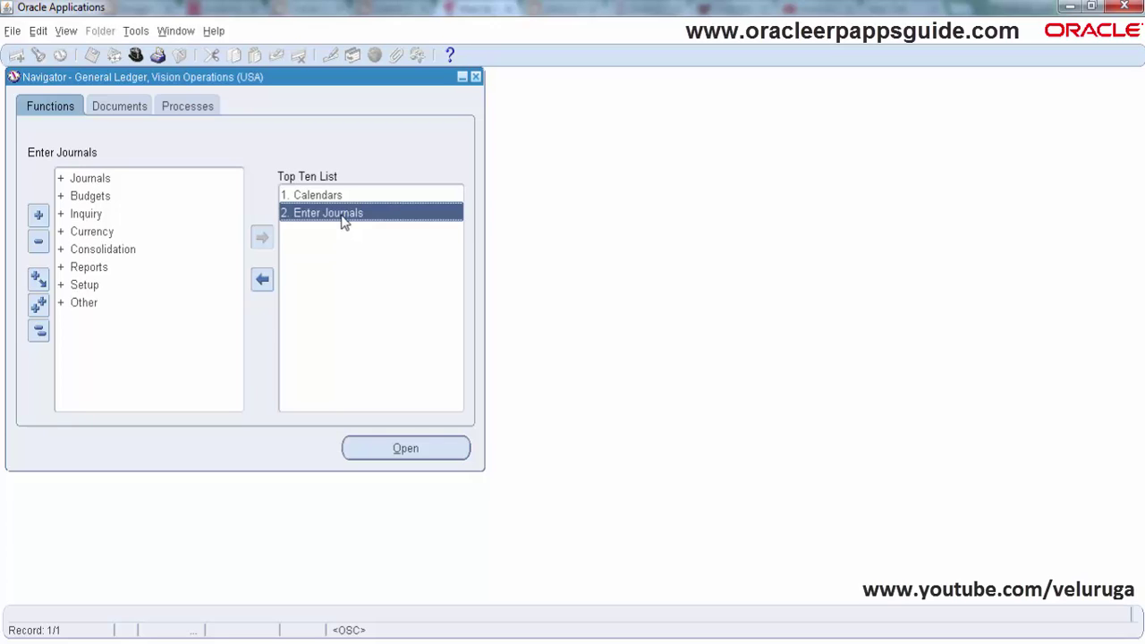
Open the Enter Journals form and start a new journal.
{"action": "double_click", "coordinate": [343, 218]}
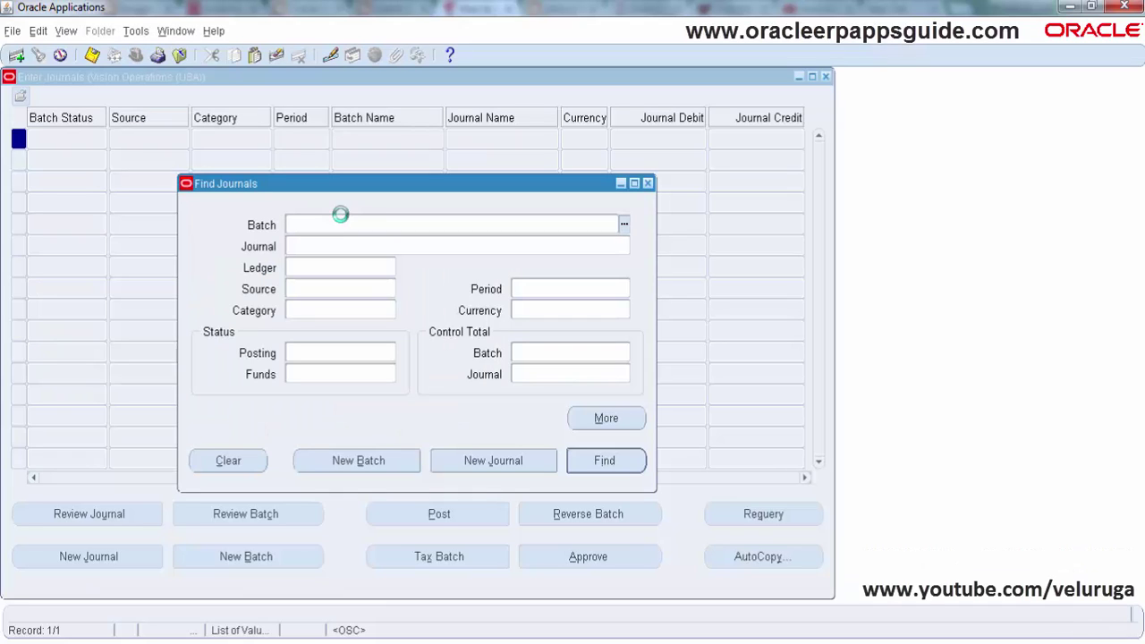
{"action": "left_click", "coordinate": [491, 467]}
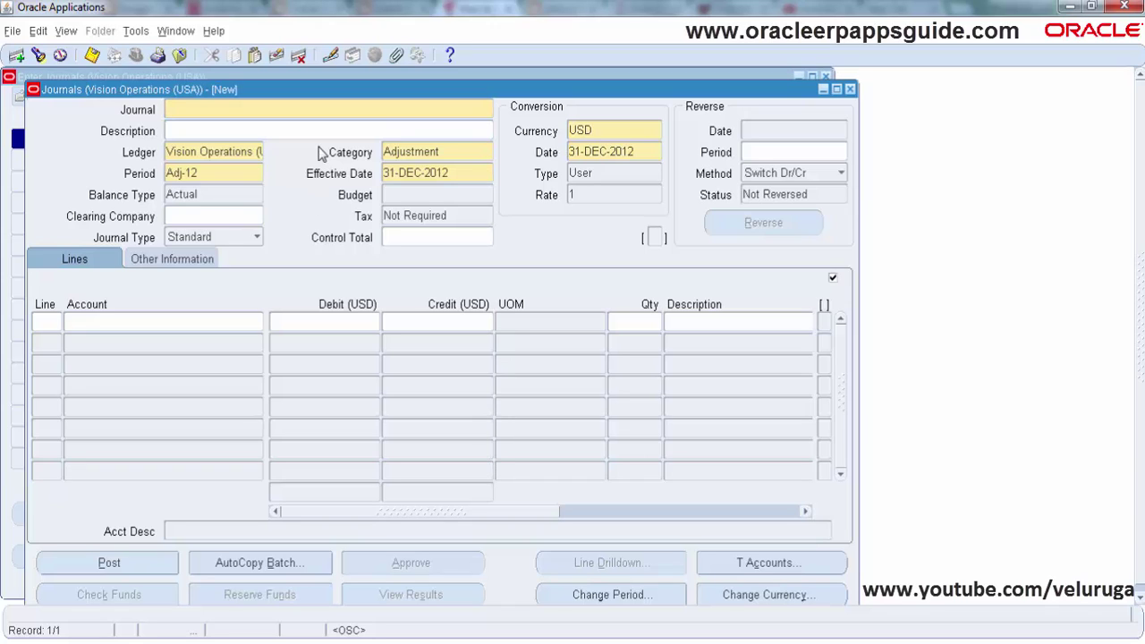
Open the journal's category list of values and look up the Manual category by searching for "m".
{"action": "left_click", "coordinate": [410, 153]}
{"action": "left_click", "coordinate": [487, 154]}
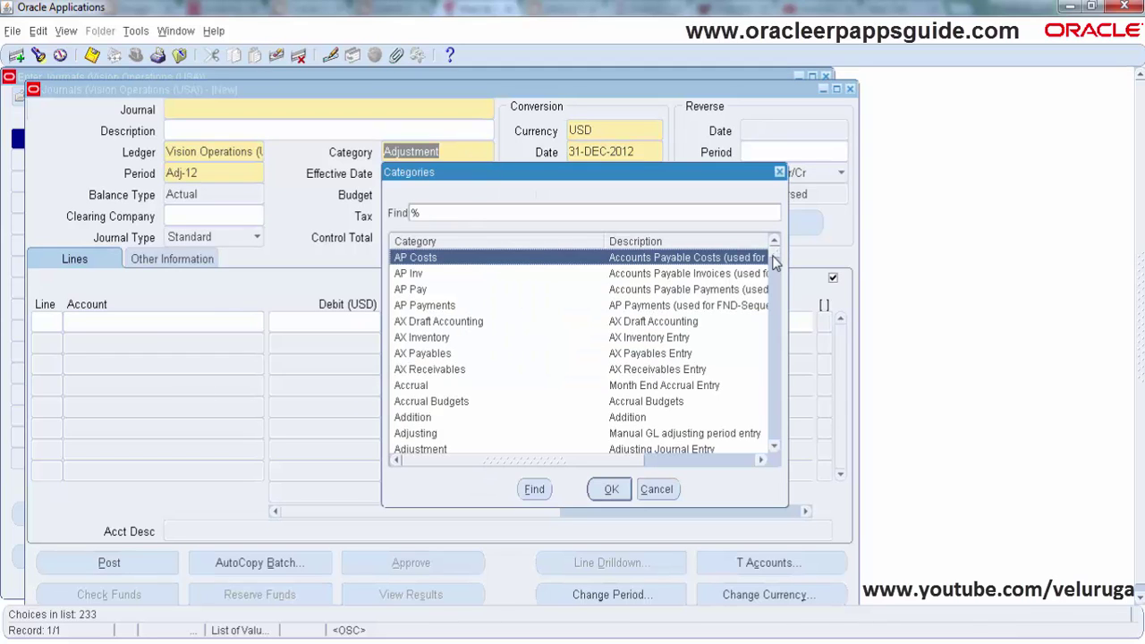
{"action": "left_click_drag", "start_coordinate": [775, 262], "coordinate": [775, 326]}
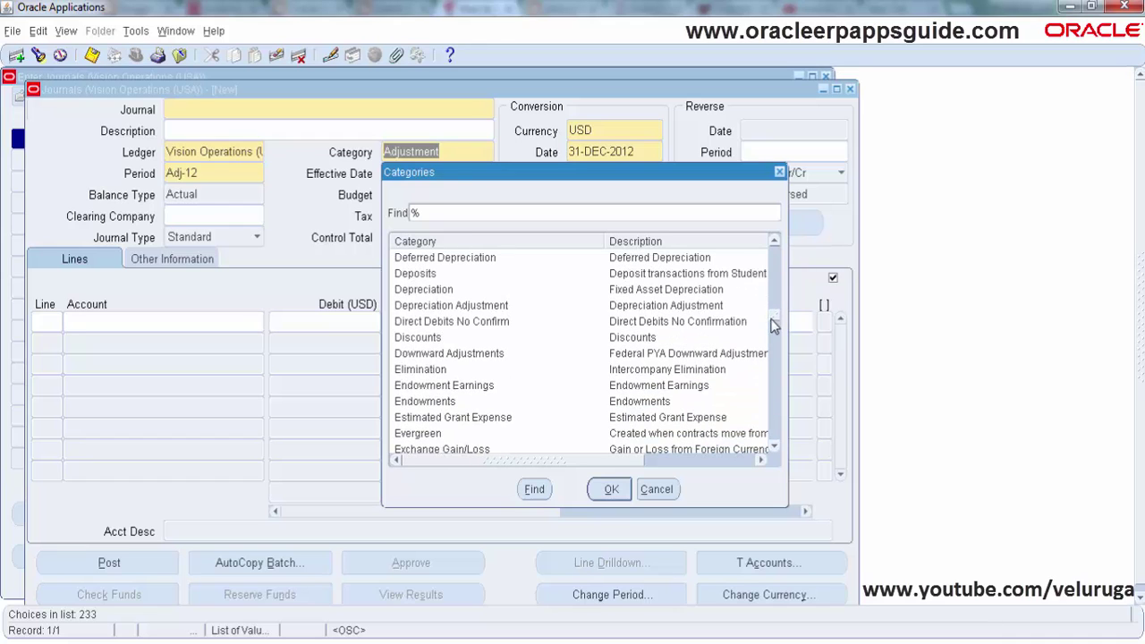
{"action": "type", "text": "m"}
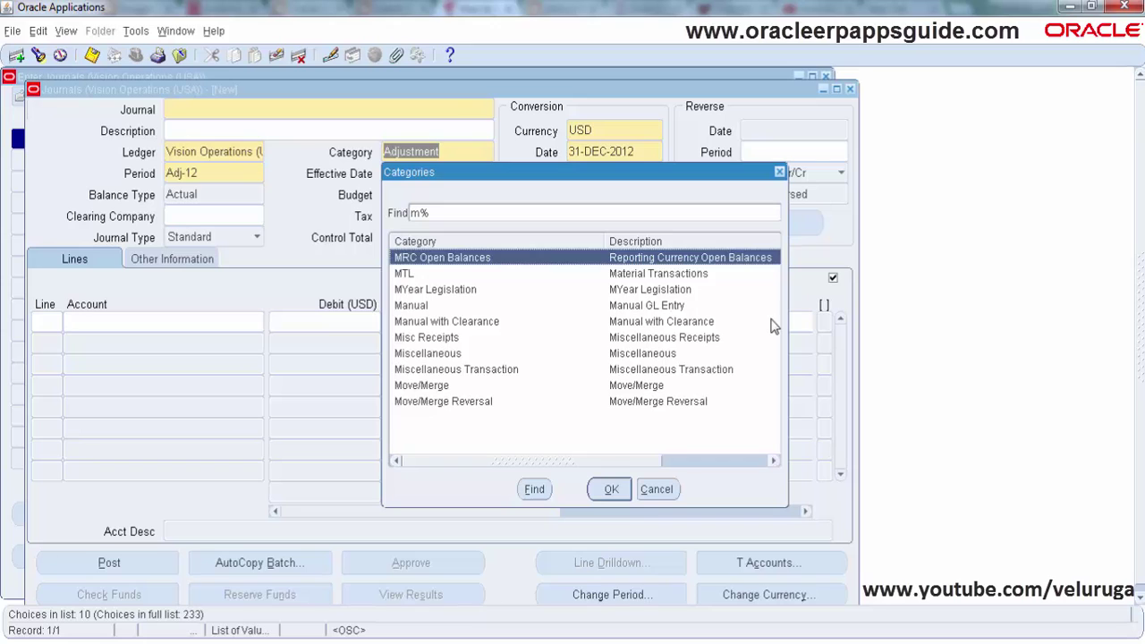
{"action": "key", "text": "Down"}
{"action": "key", "text": "Down"}
{"action": "key", "text": "Down"}
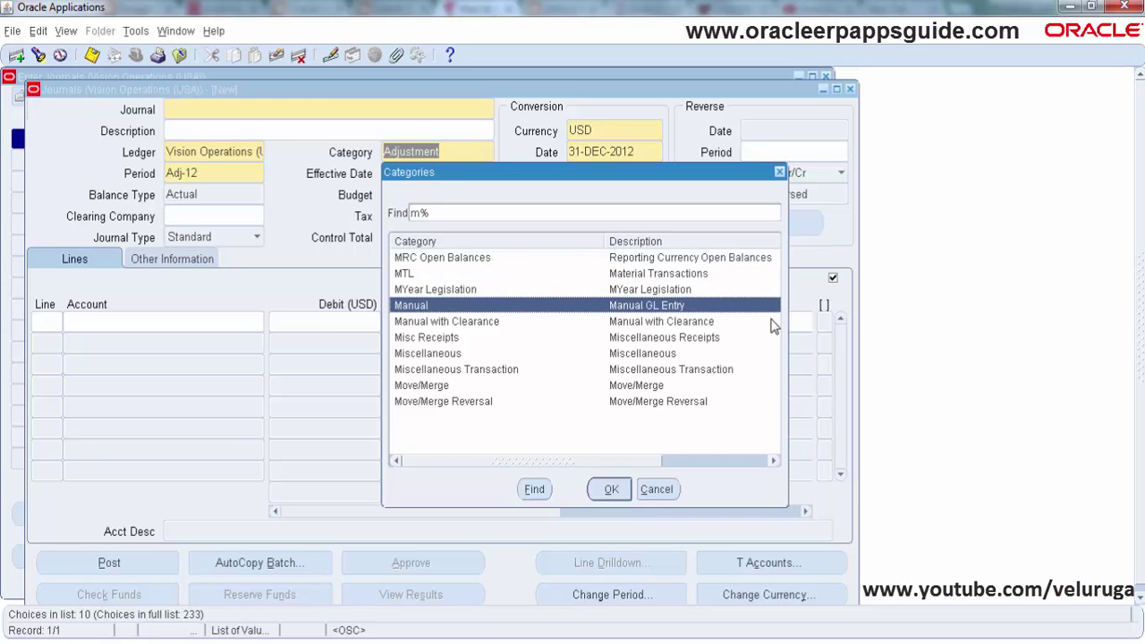
Look up the Adjustment category by searching for "ad", and close the category list without choosing a value.
{"action": "key", "text": "BackSpace"}
{"action": "type", "text": "a"}
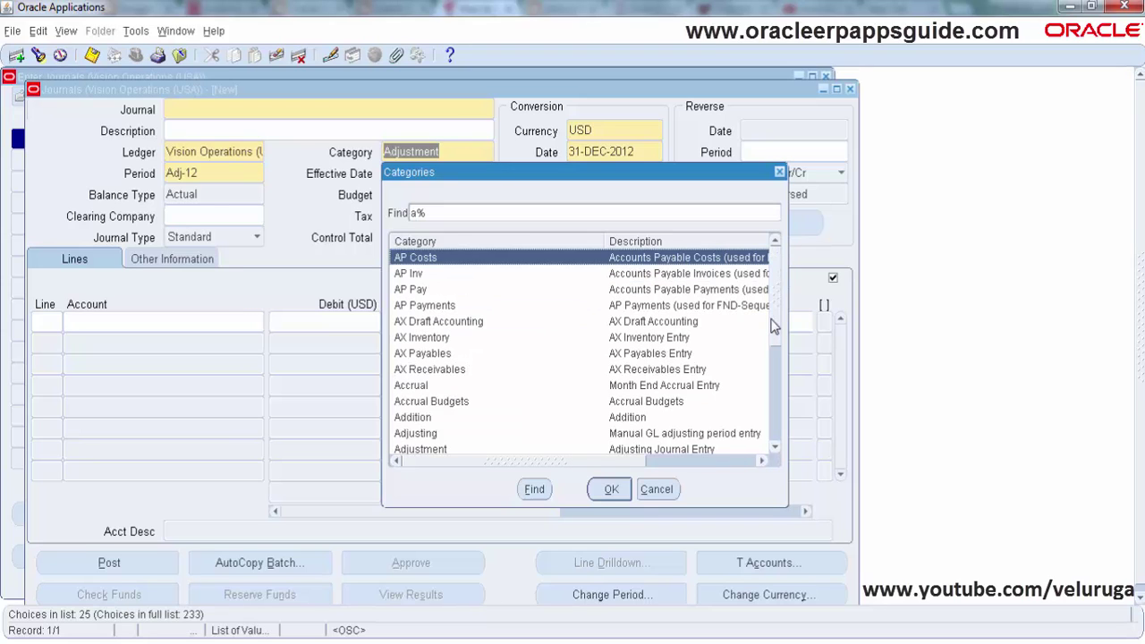
{"action": "type", "text": "d"}
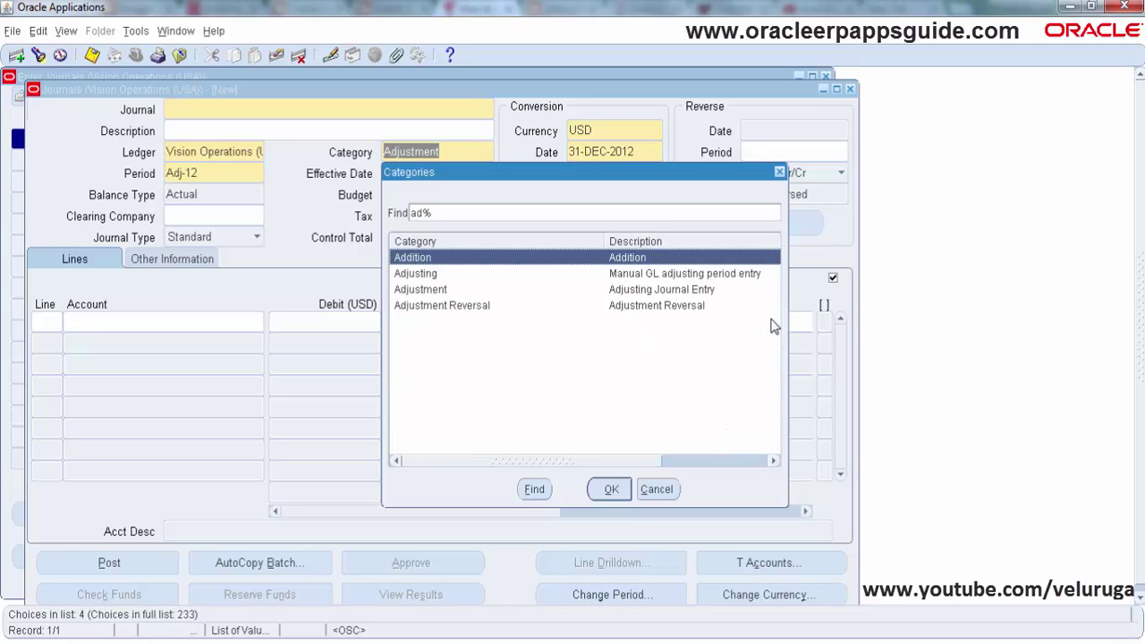
{"action": "key", "text": "Down"}
{"action": "key", "text": "Down"}
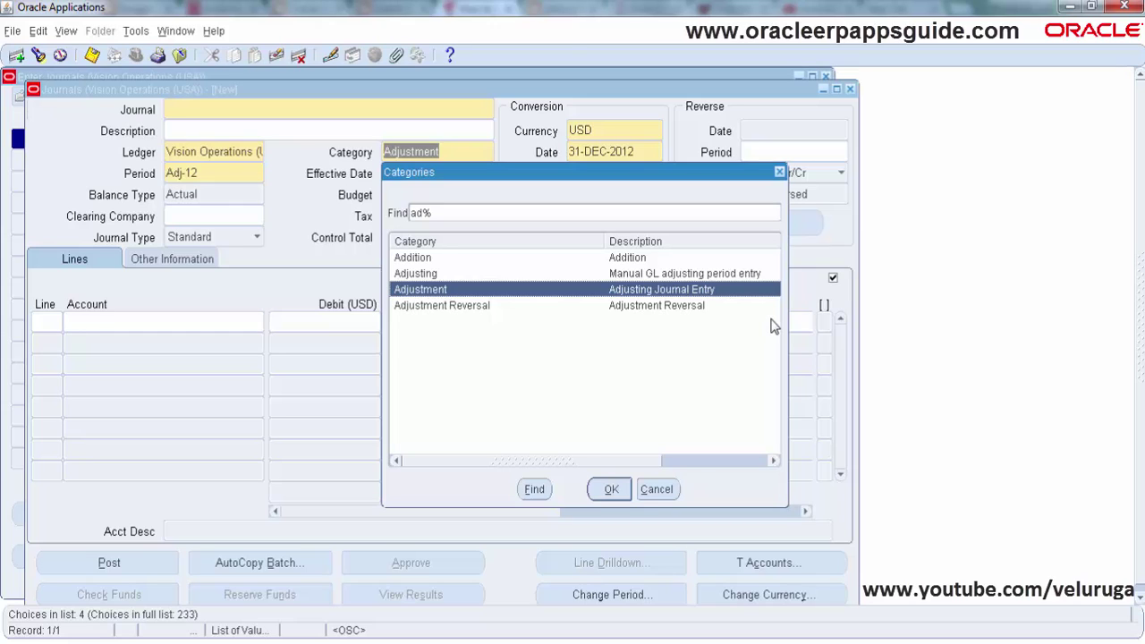
{"action": "left_click", "coordinate": [656, 490]}
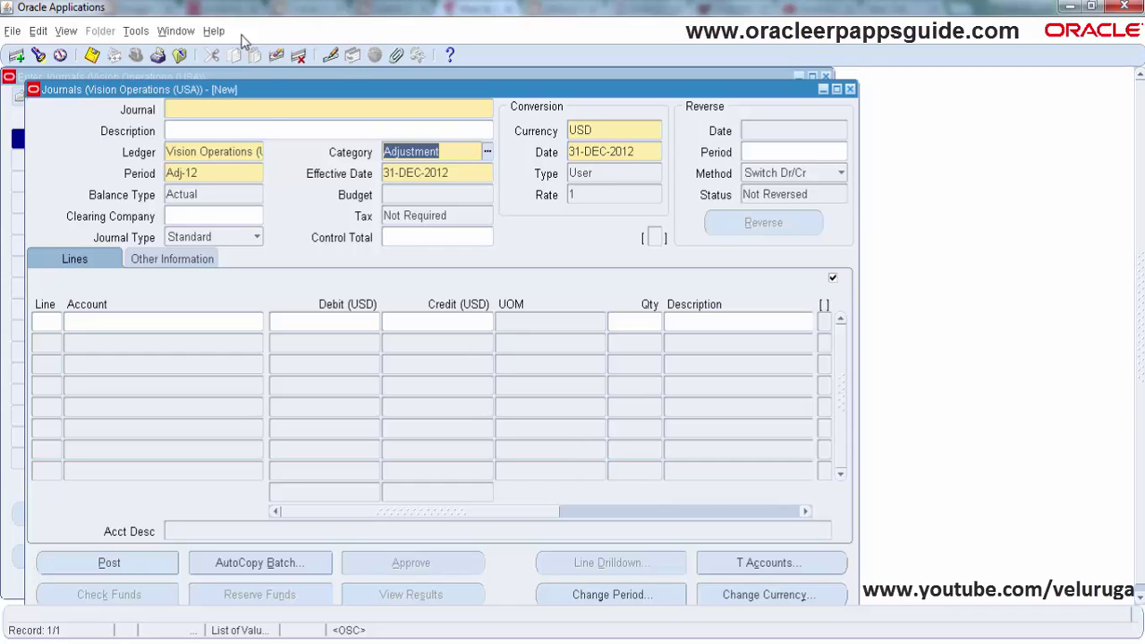
Open the form personalizations for the Enter Journals form.
{"action": "left_click", "coordinate": [219, 31]}
{"action": "mouse_move", "coordinate": [274, 122]}
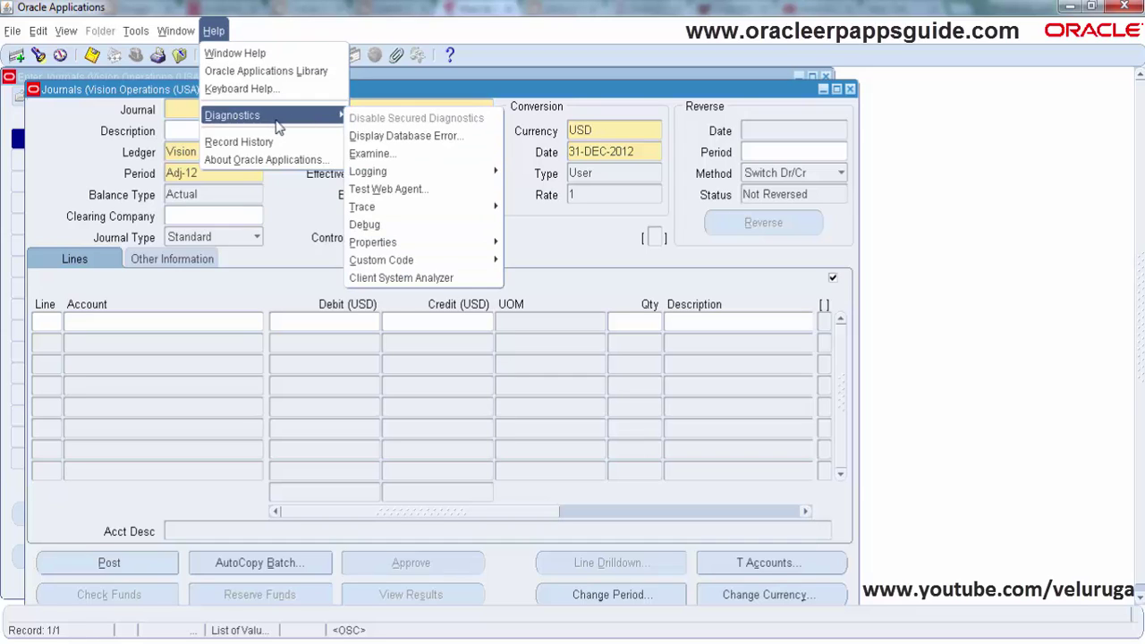
{"action": "mouse_move", "coordinate": [417, 260]}
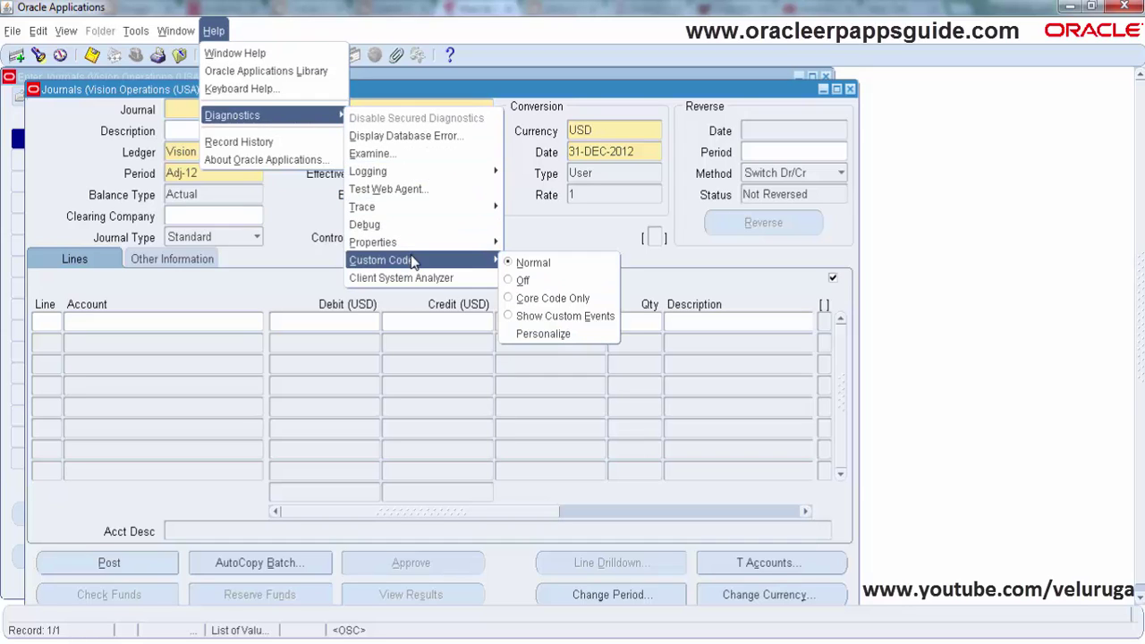
{"action": "left_click", "coordinate": [537, 329]}
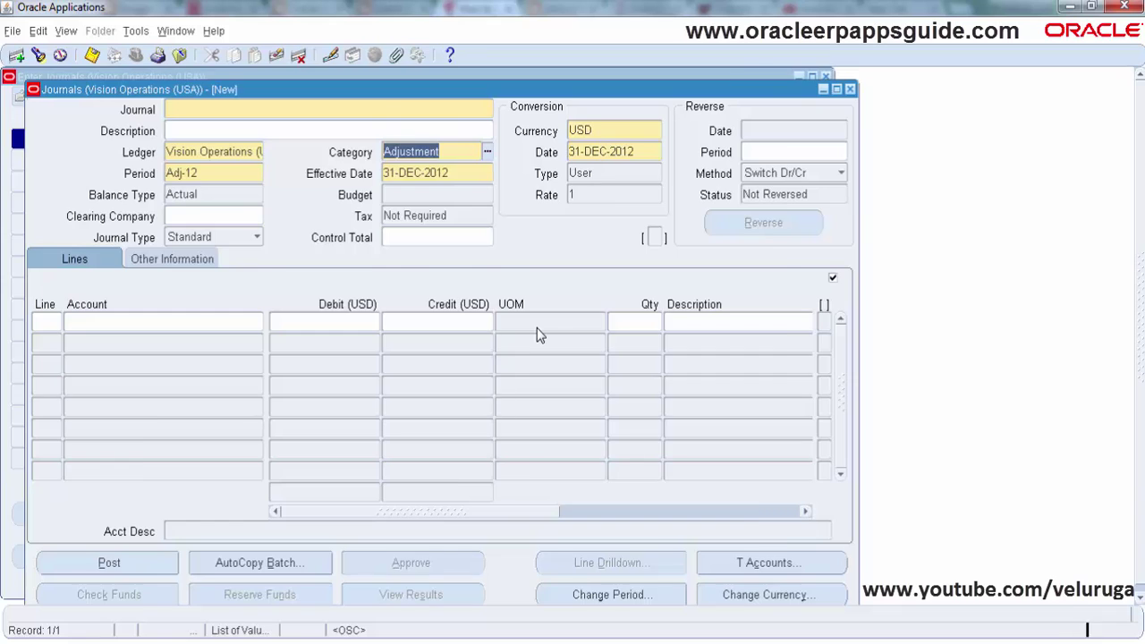
{"action": "left_click_drag", "start_coordinate": [436, 78], "coordinate": [580, 89]}
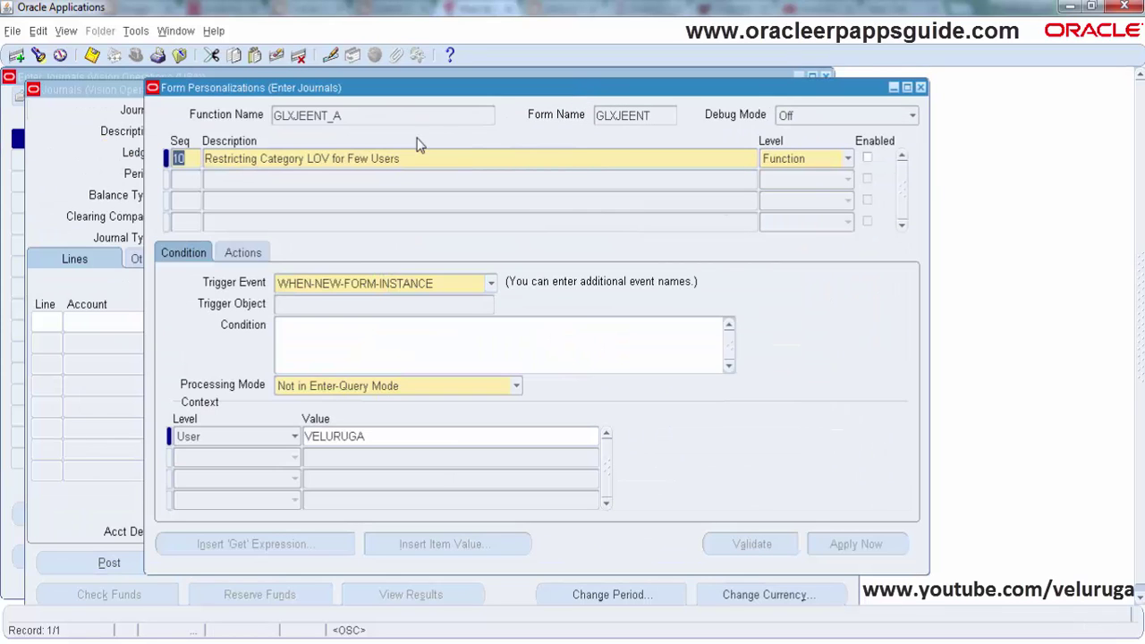
Review the description, trigger event and user-level context value of the category restriction rule.
{"action": "left_click", "coordinate": [394, 158]}
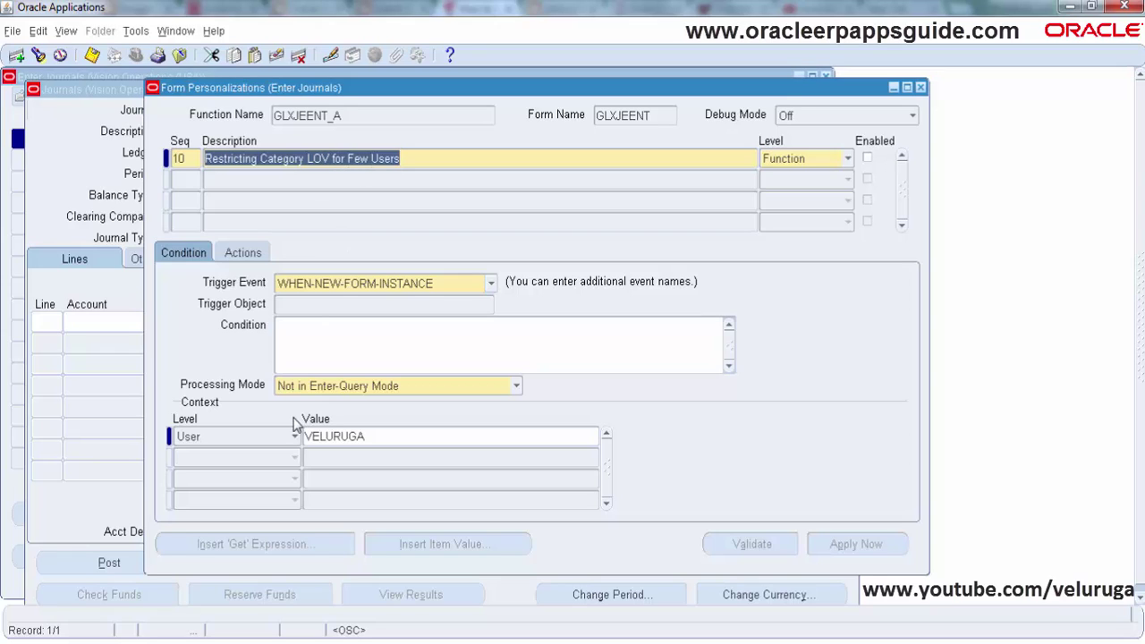
{"action": "left_click", "coordinate": [445, 287]}
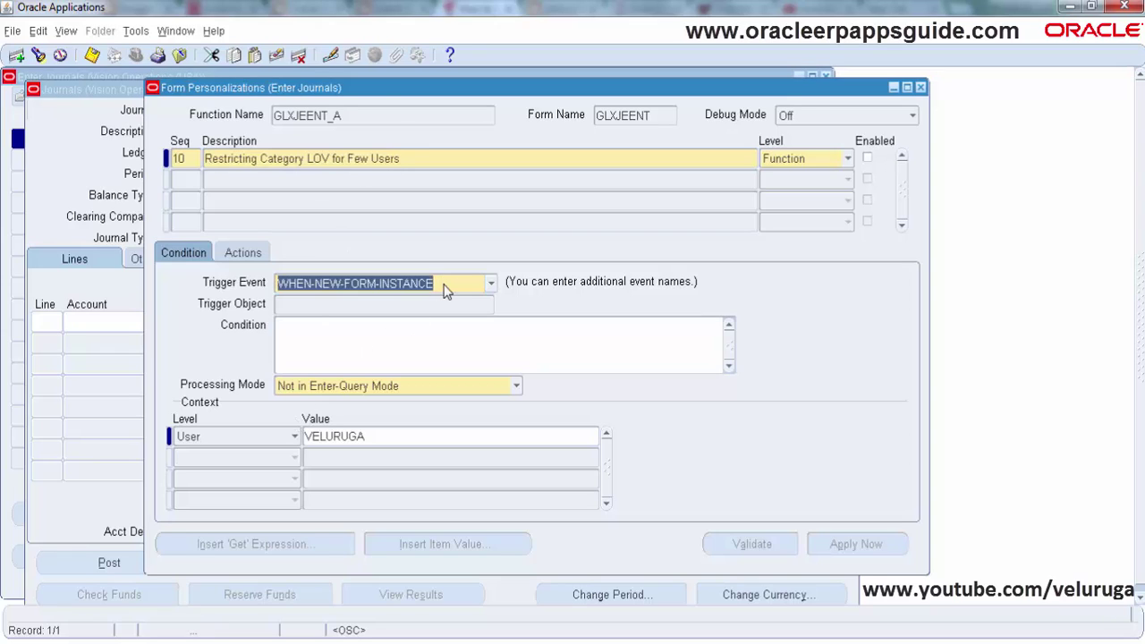
{"action": "left_click", "coordinate": [385, 443]}
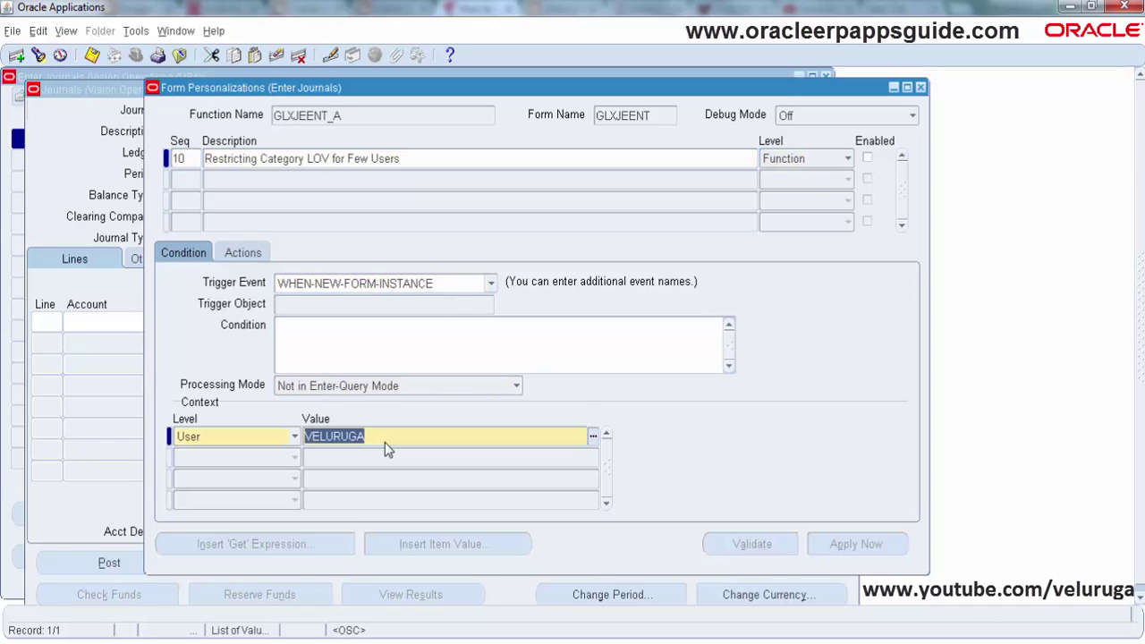
In the rule's actions, select type Builtin and builtin type Create Record Group from Query for action 10.
{"action": "left_click", "coordinate": [256, 258]}
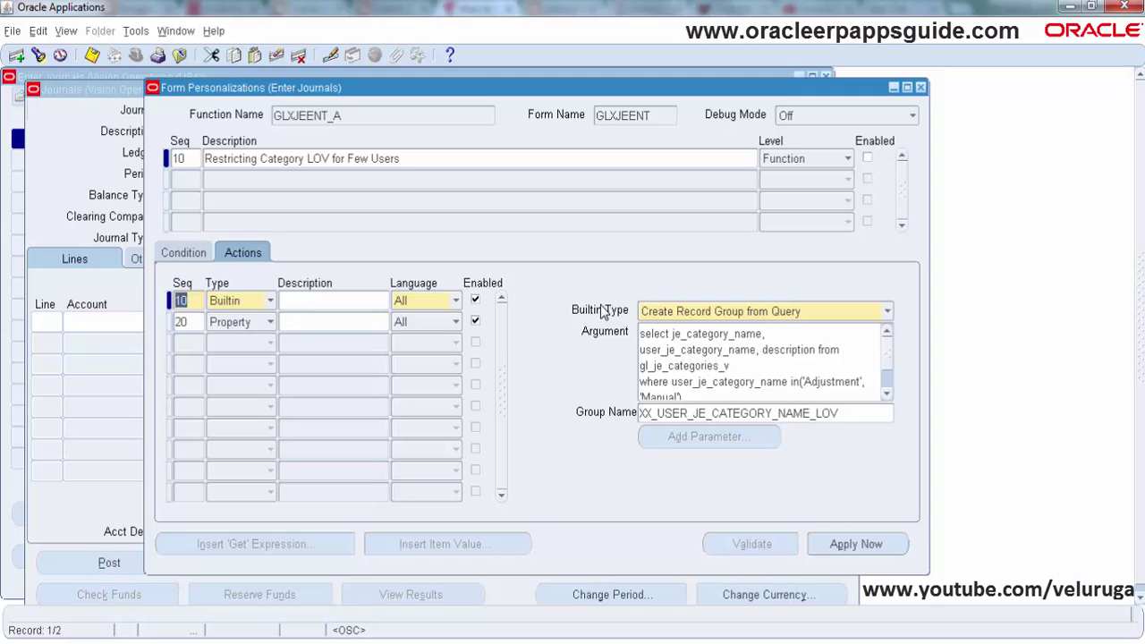
{"action": "left_click", "coordinate": [274, 301]}
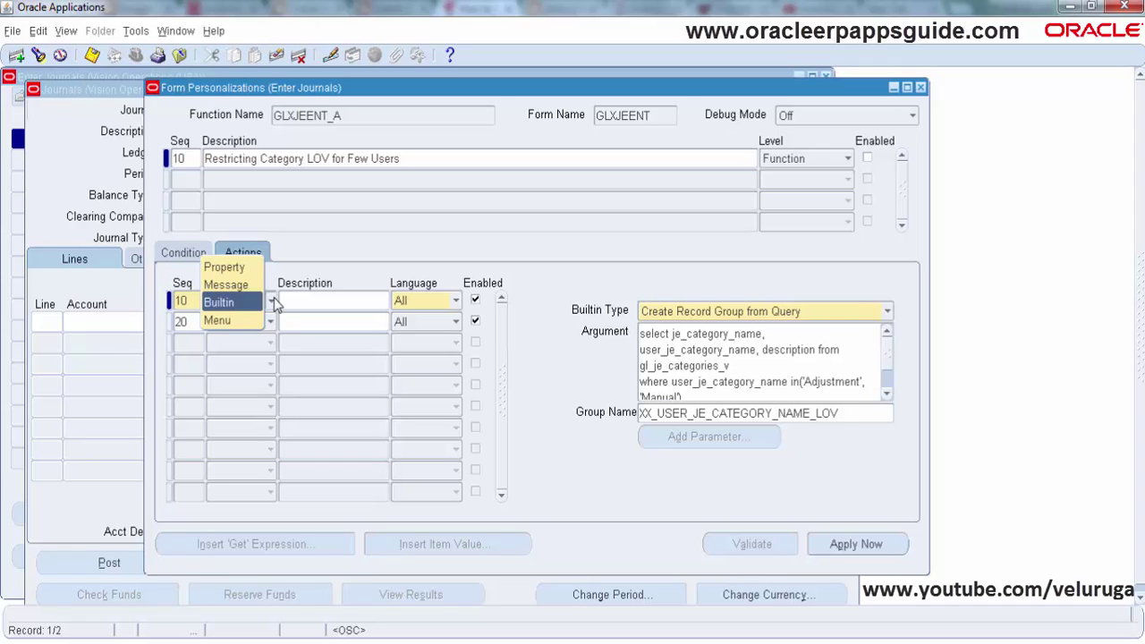
{"action": "left_click", "coordinate": [224, 301]}
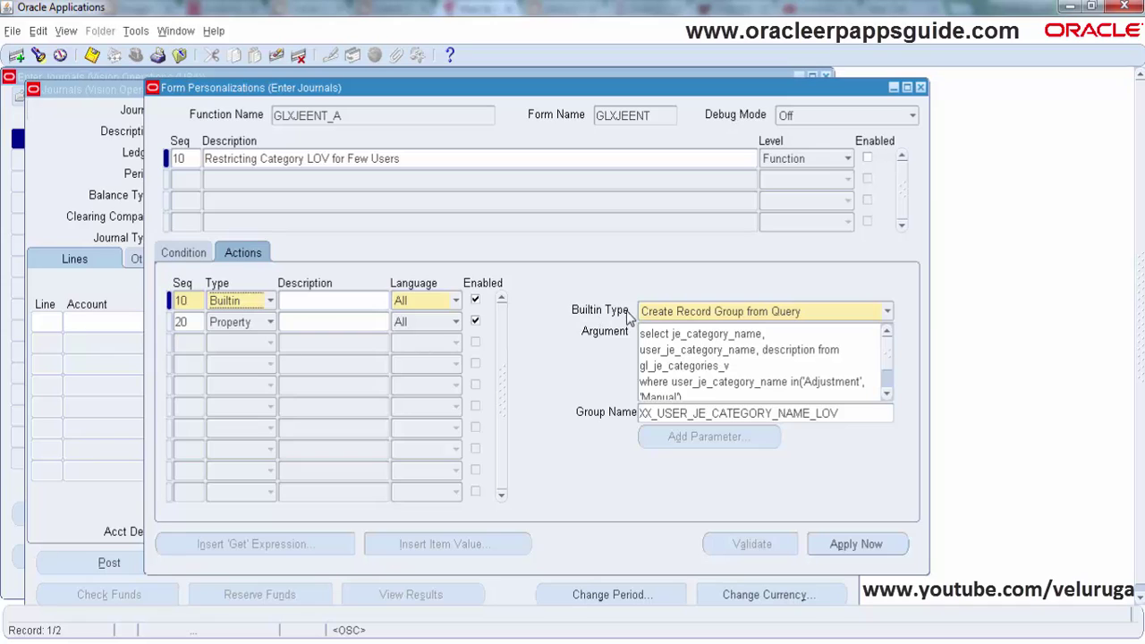
{"action": "left_click", "coordinate": [665, 318]}
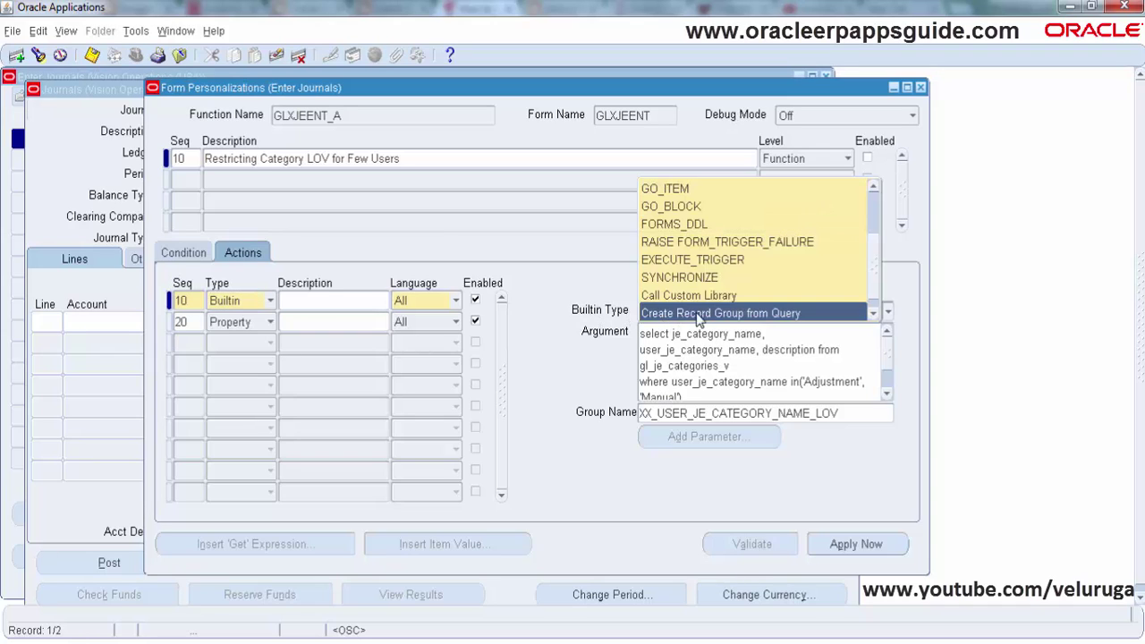
{"action": "left_click", "coordinate": [704, 314]}
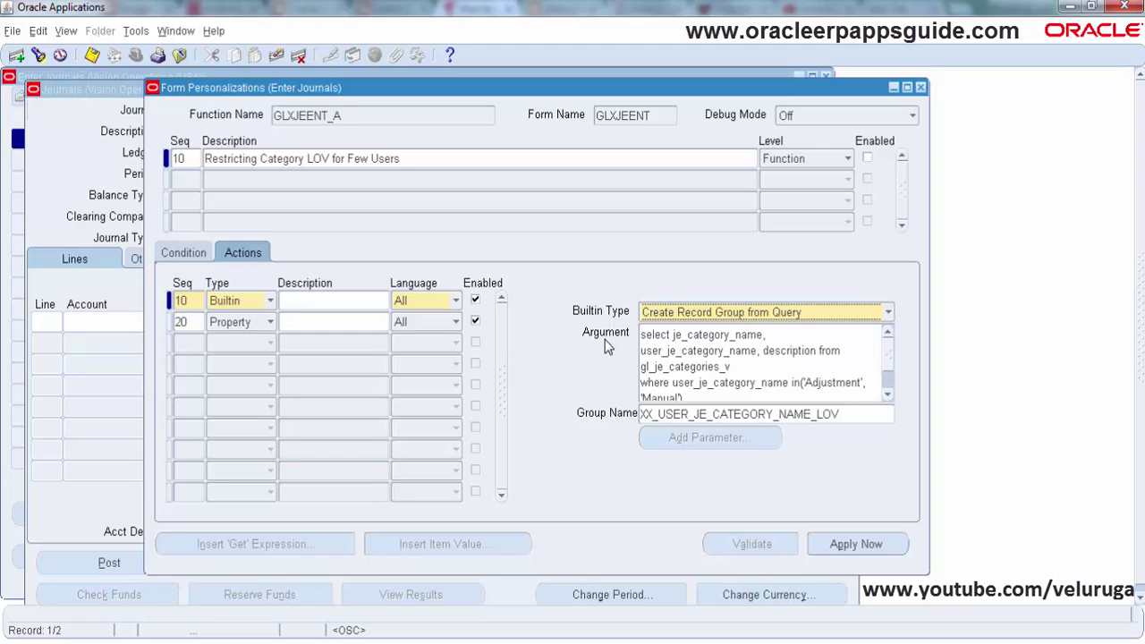
Examine the record group query in the argument's text editor, including its selected columns, and close the editor.
{"action": "left_click", "coordinate": [651, 335]}
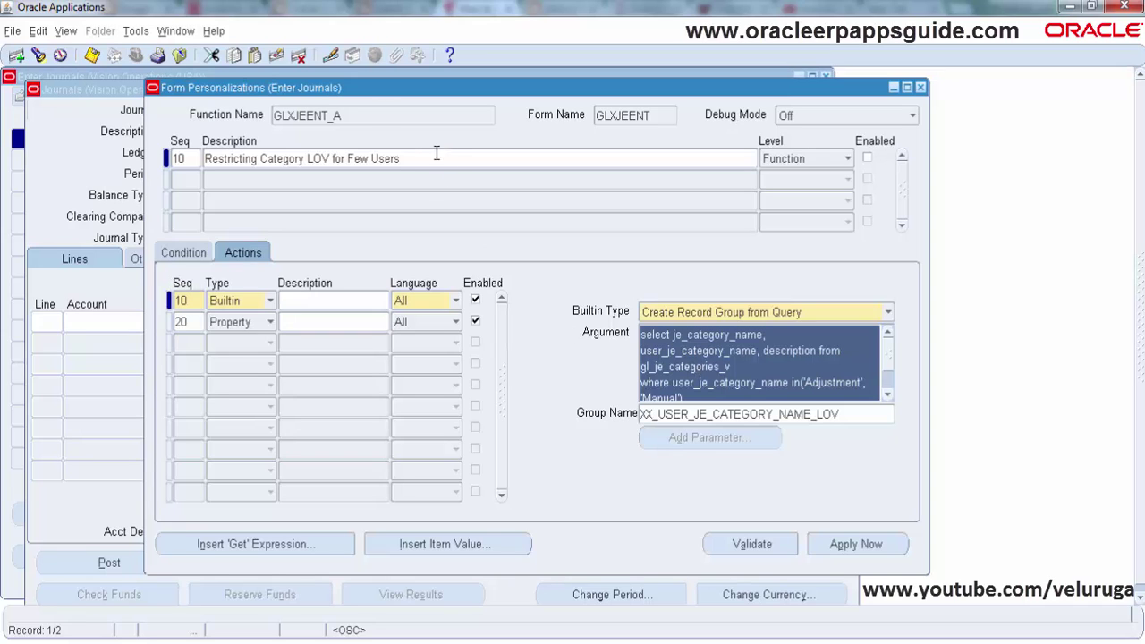
{"action": "left_click", "coordinate": [333, 57]}
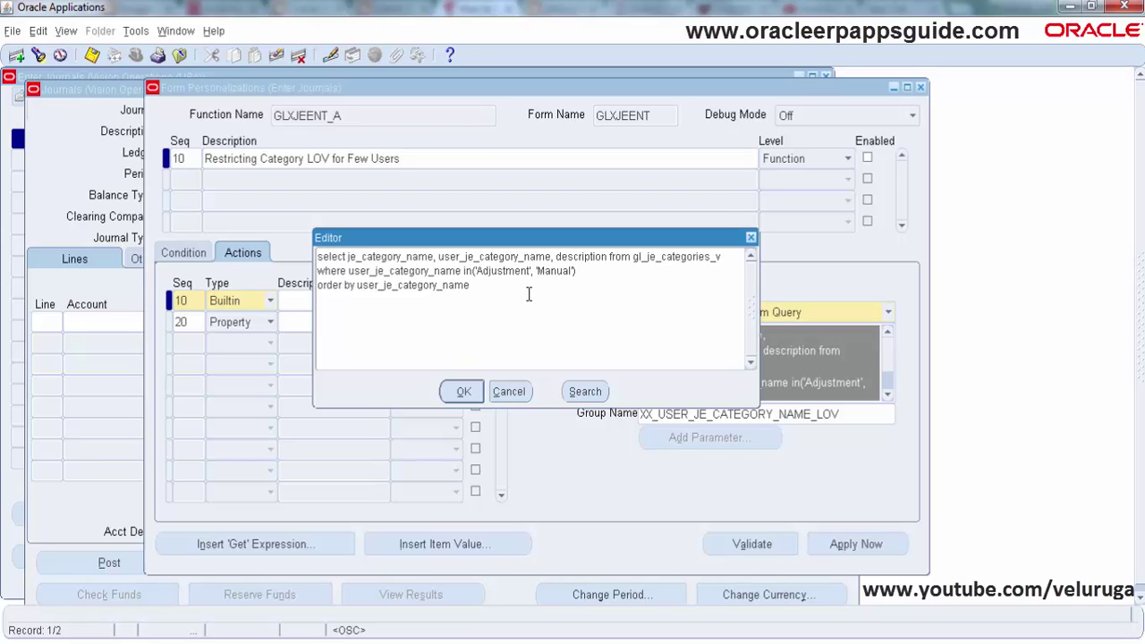
{"action": "left_click_drag", "start_coordinate": [529, 294], "coordinate": [292, 244]}
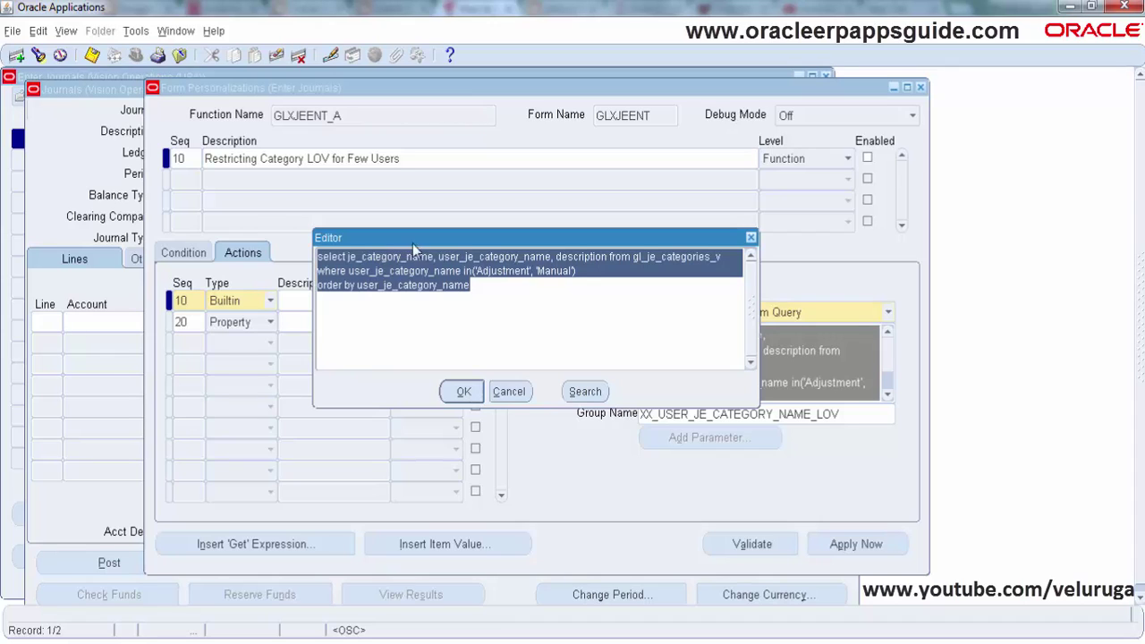
{"action": "left_click", "coordinate": [474, 289]}
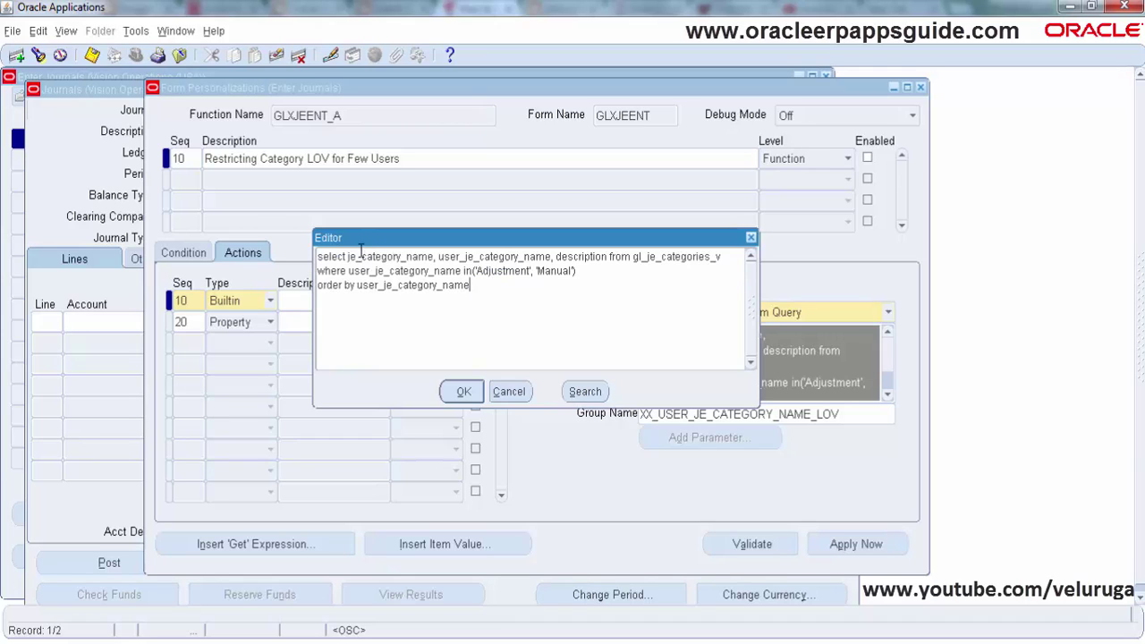
{"action": "left_click_drag", "start_coordinate": [348, 257], "coordinate": [608, 256]}
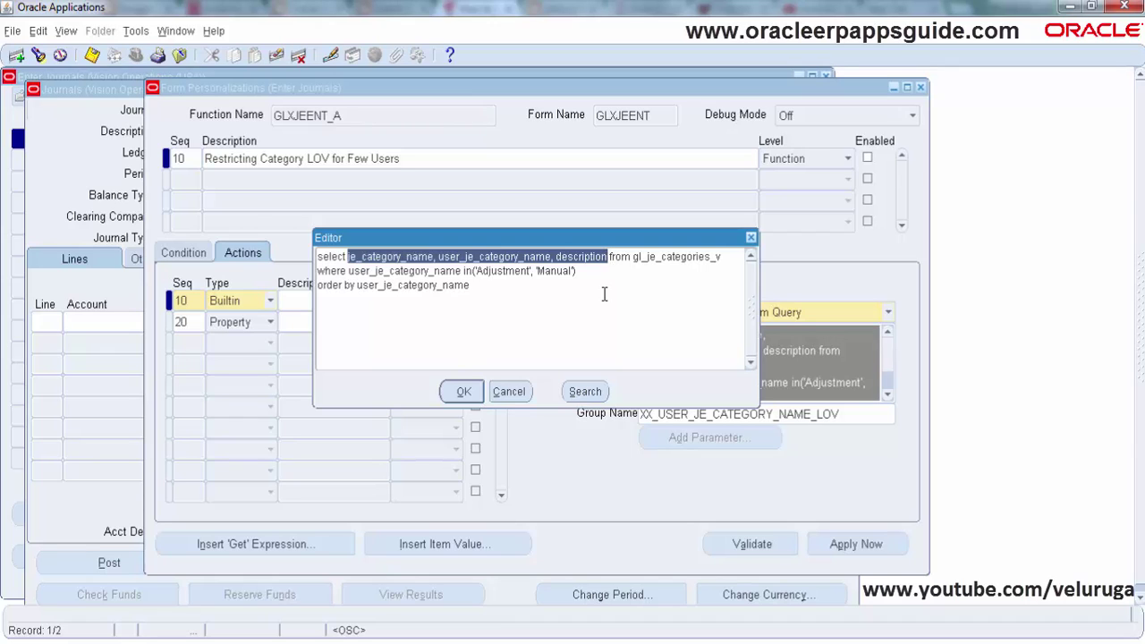
{"action": "left_click", "coordinate": [464, 393]}
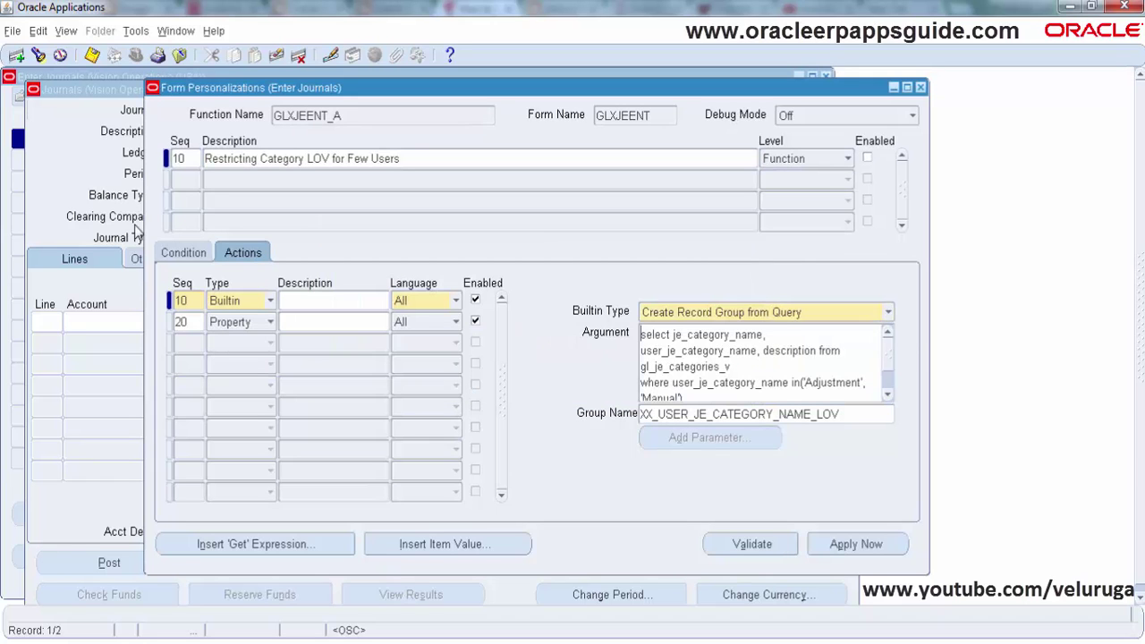
Compare the columns of the journal's category list with the record group query, closing both without changes.
{"action": "left_click", "coordinate": [87, 138]}
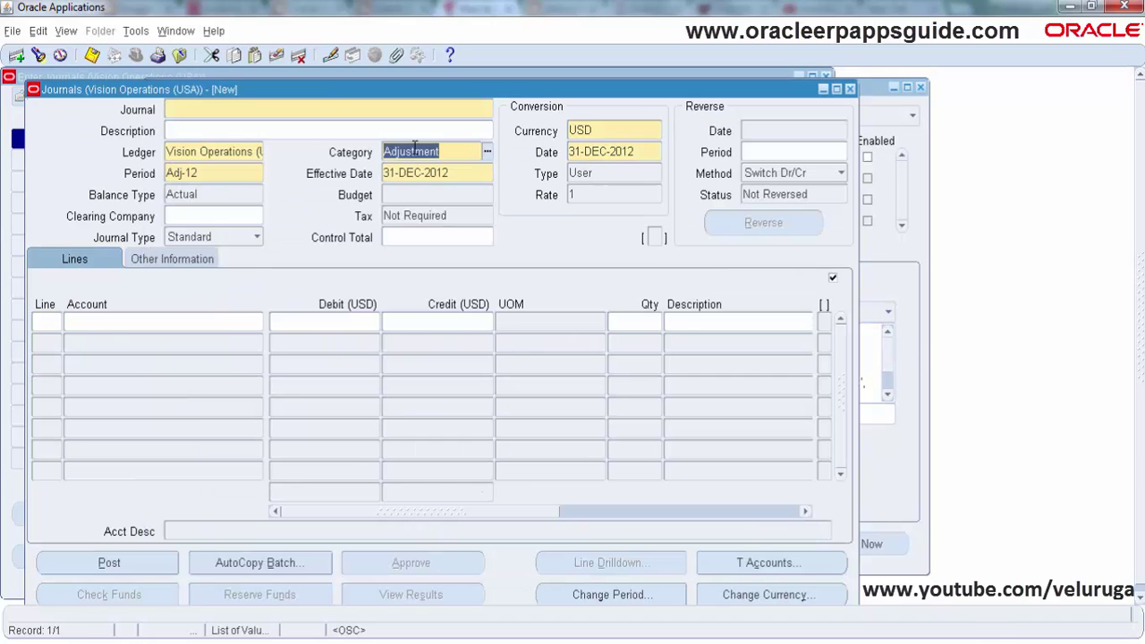
{"action": "left_click", "coordinate": [489, 152]}
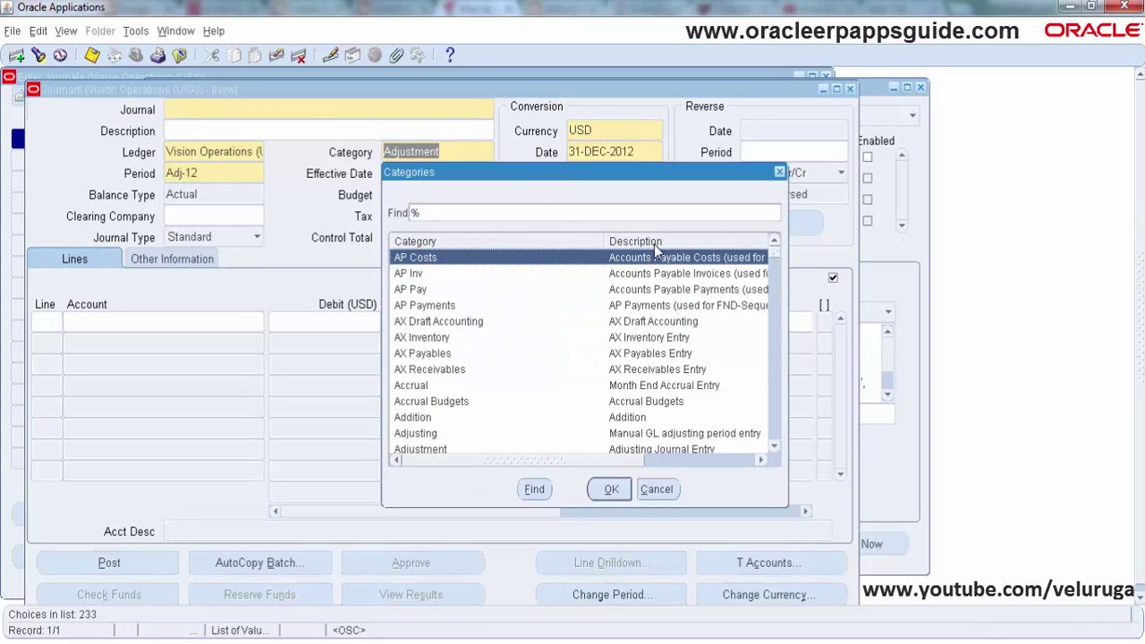
{"action": "left_click_drag", "start_coordinate": [609, 456], "coordinate": [561, 456]}
{"action": "left_click", "coordinate": [652, 490]}
{"action": "left_click", "coordinate": [882, 260]}
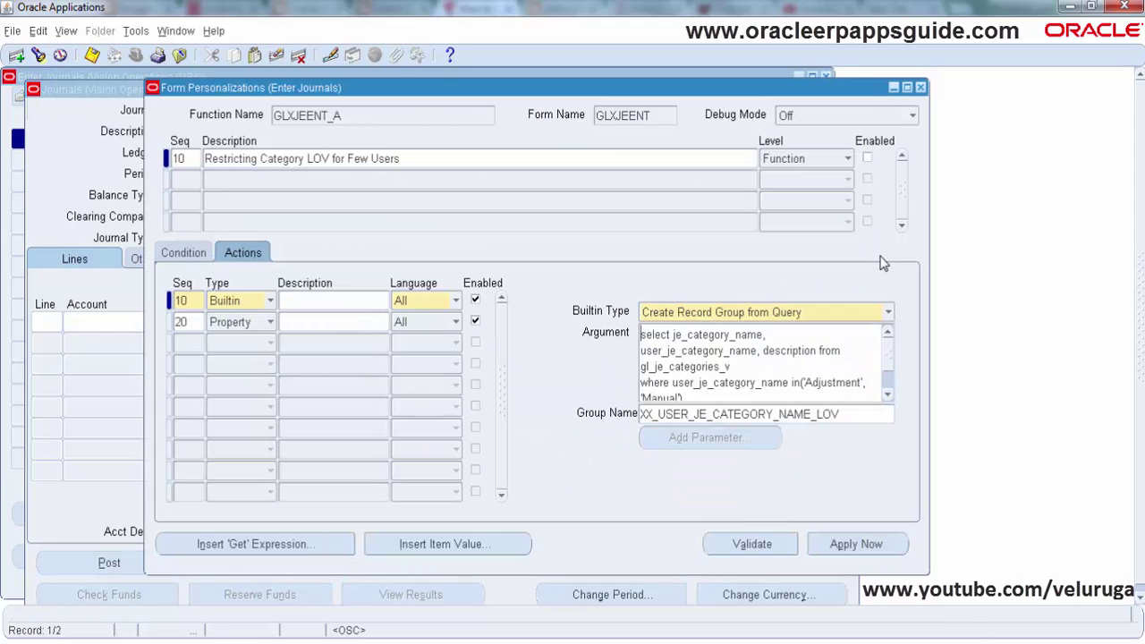
{"action": "left_click", "coordinate": [331, 56]}
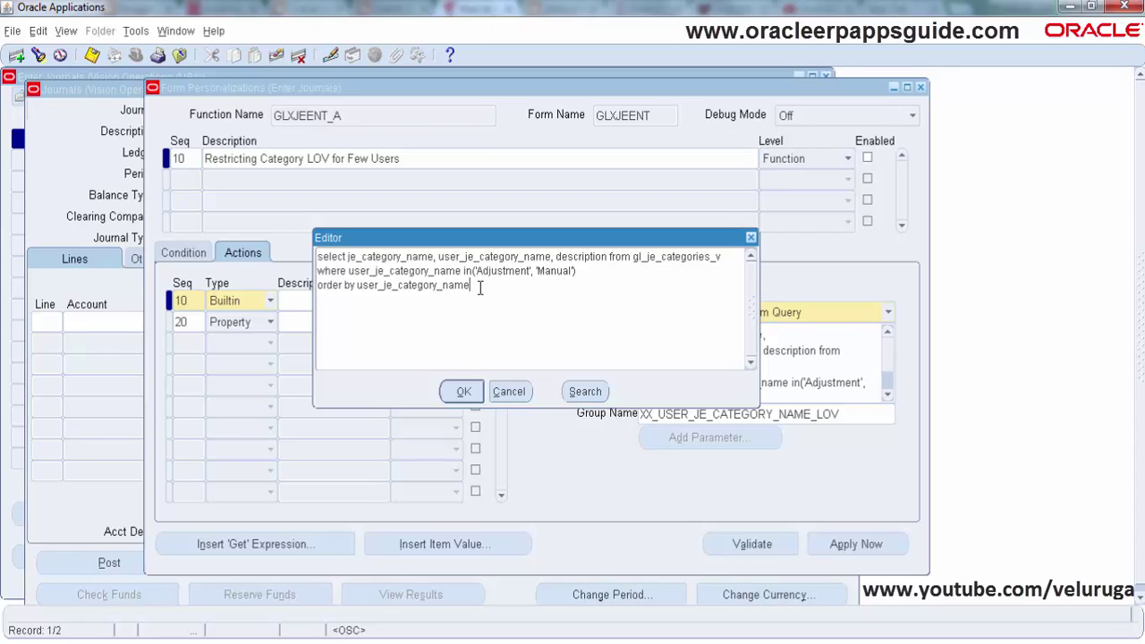
{"action": "left_click", "coordinate": [509, 392]}
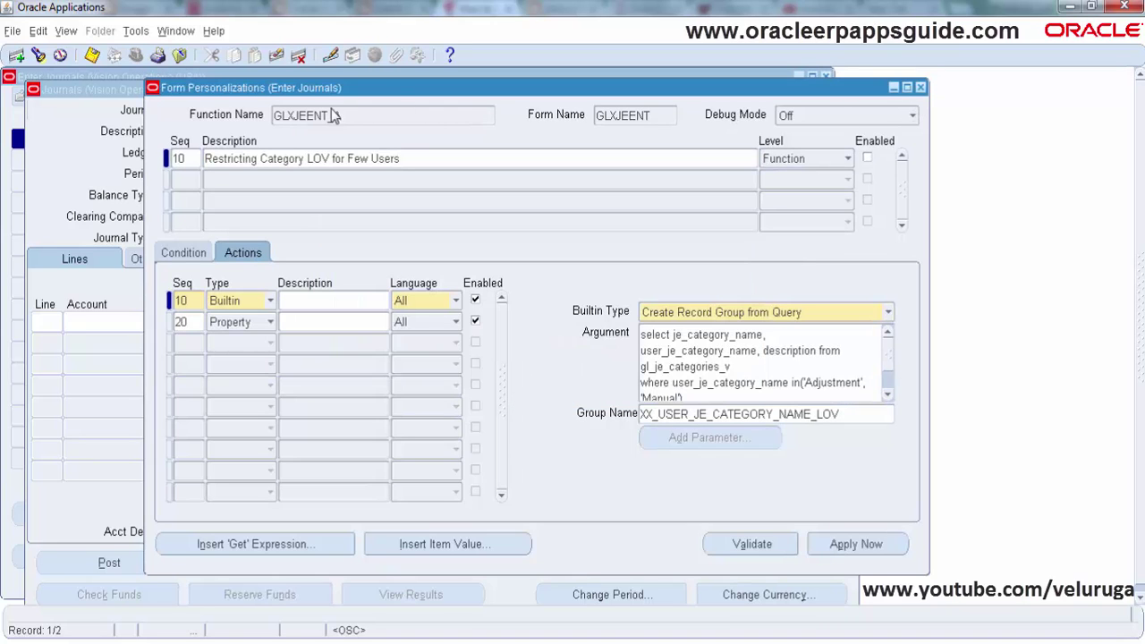
Look up the current form's name and path in the application information for the Journals window, and close it.
{"action": "left_click", "coordinate": [82, 127]}
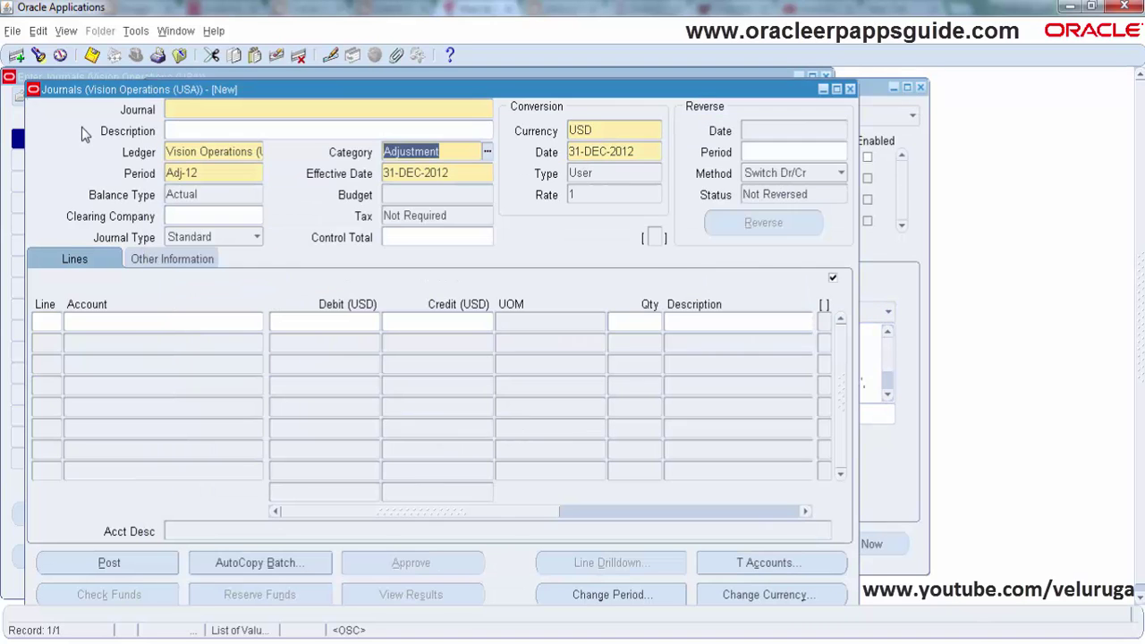
{"action": "left_click", "coordinate": [215, 33]}
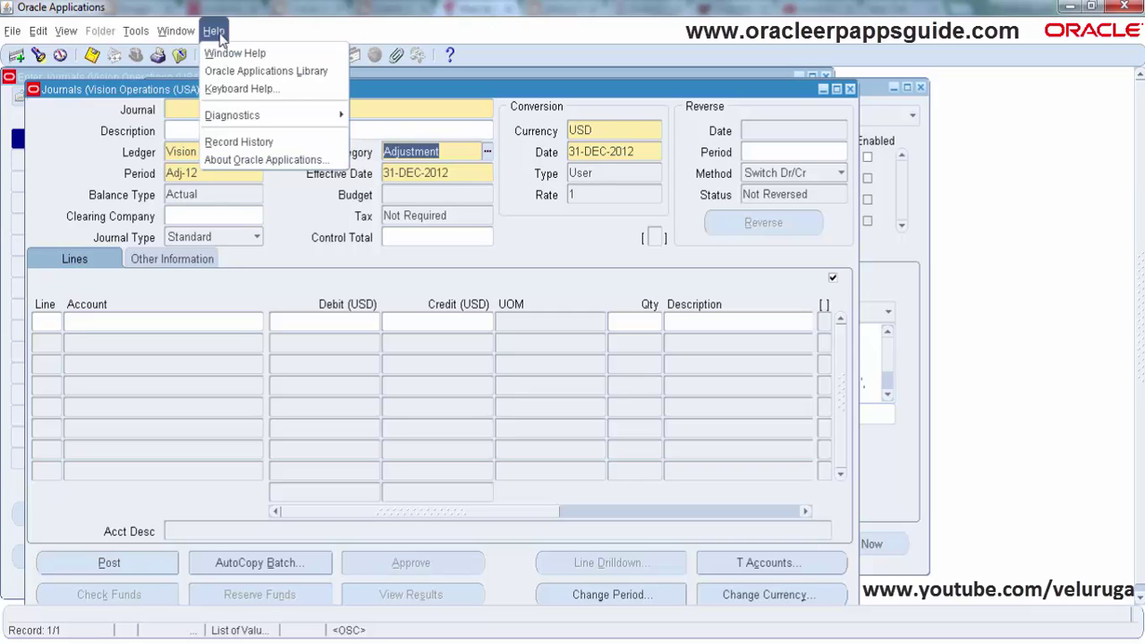
{"action": "left_click", "coordinate": [226, 159]}
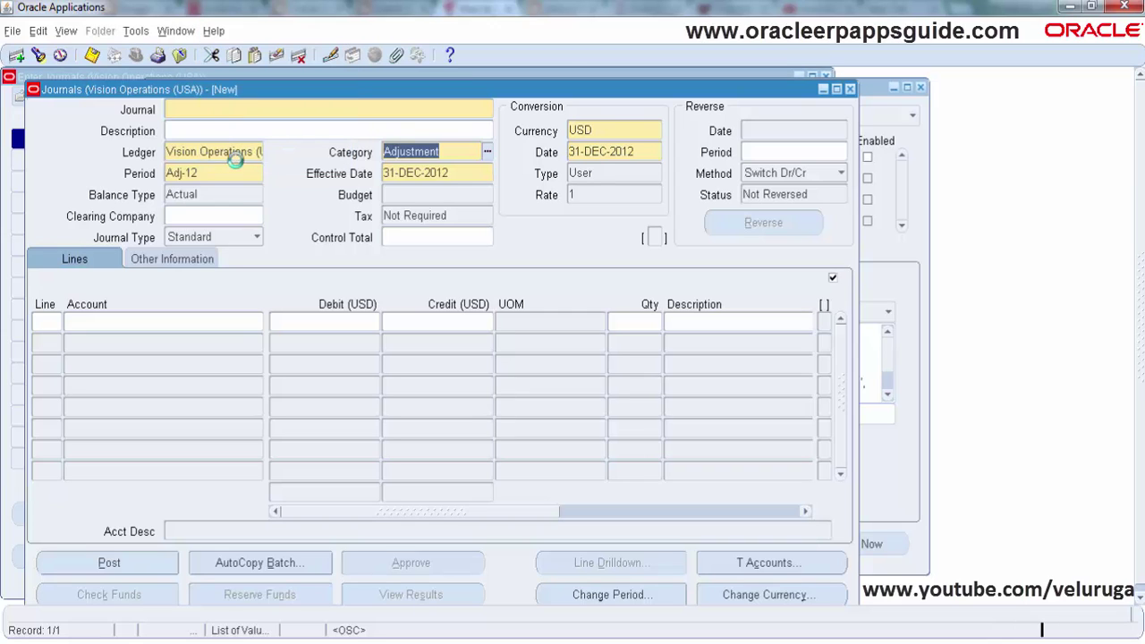
{"action": "left_click_drag", "start_coordinate": [791, 198], "coordinate": [791, 369]}
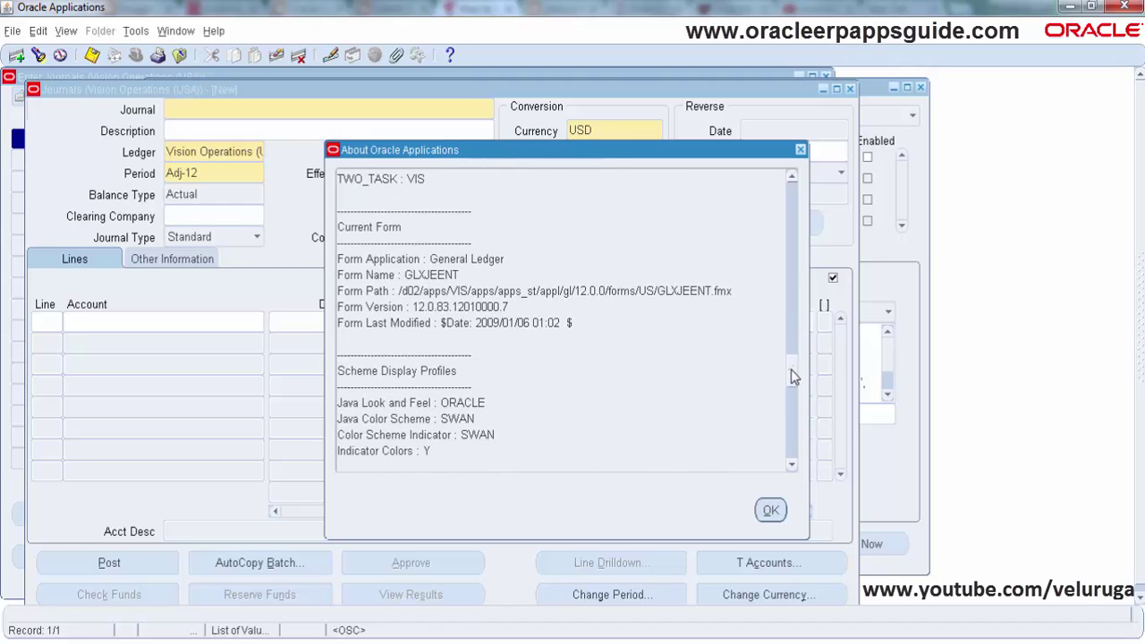
{"action": "double_click", "coordinate": [690, 289]}
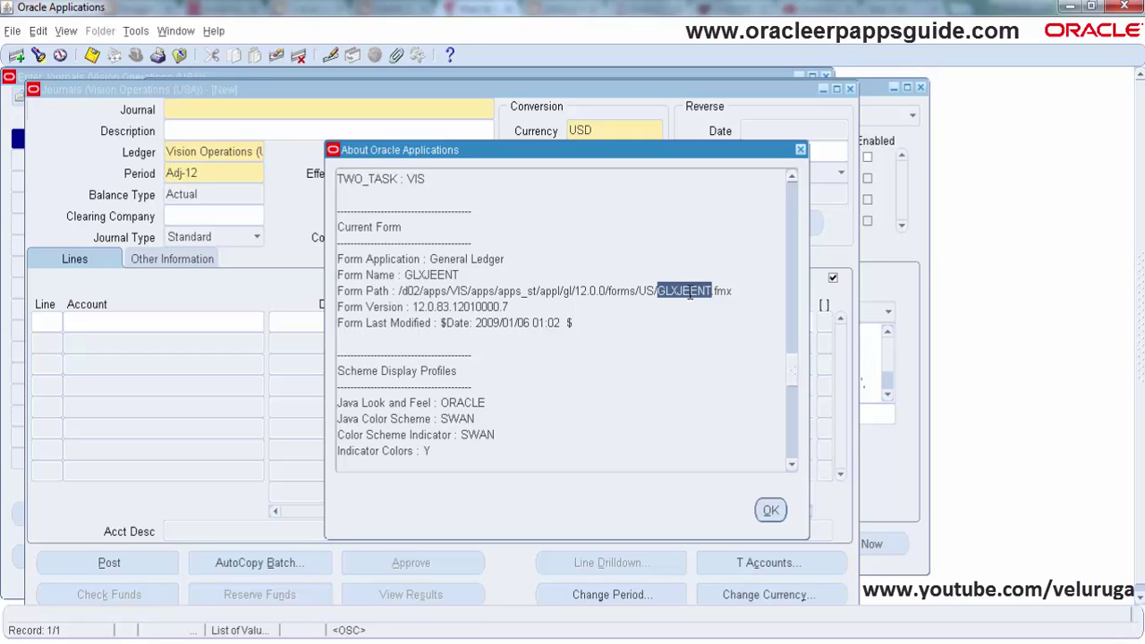
{"action": "left_click", "coordinate": [771, 512]}
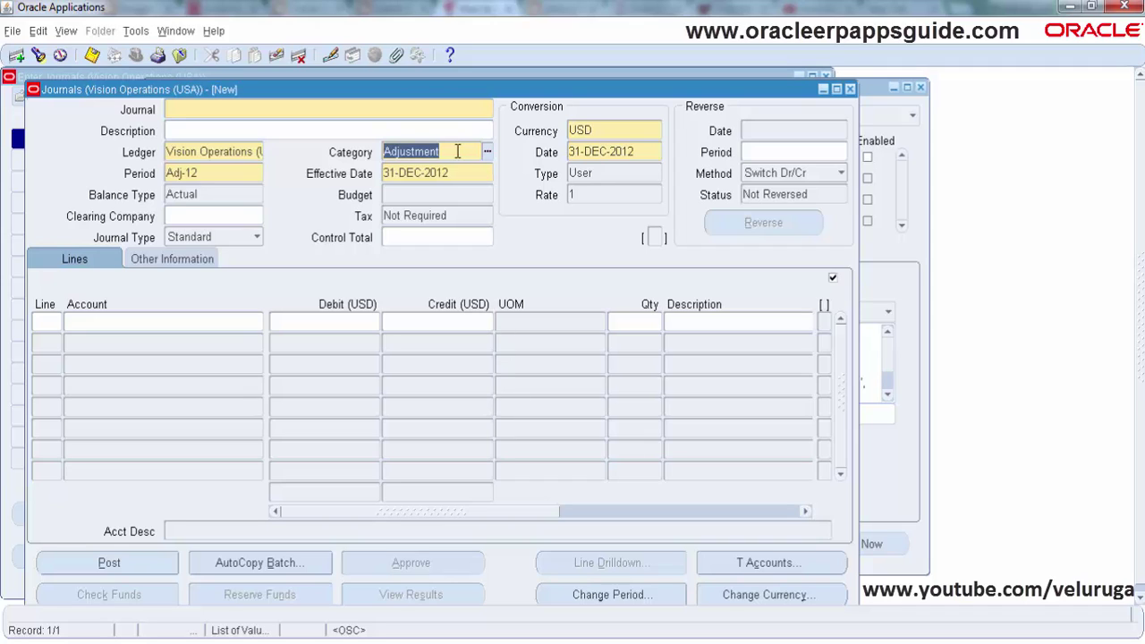
Switch to Oracle Forms Builder and check which list of values is attached to the Category item on the HEADER canvas.
{"action": "key", "text": "alt+Tab"}
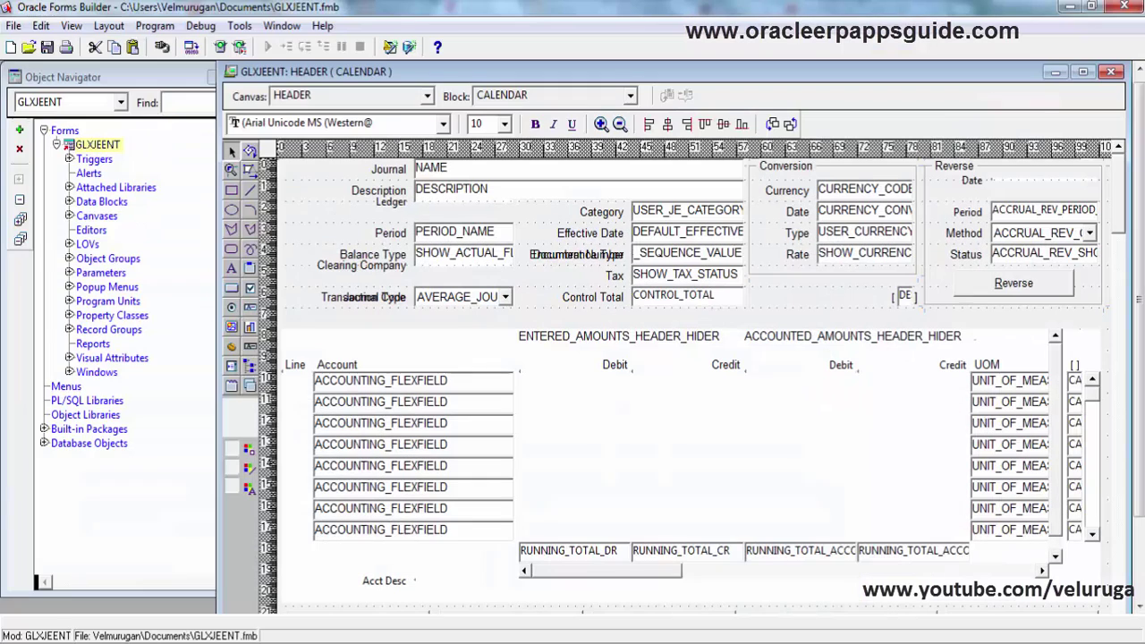
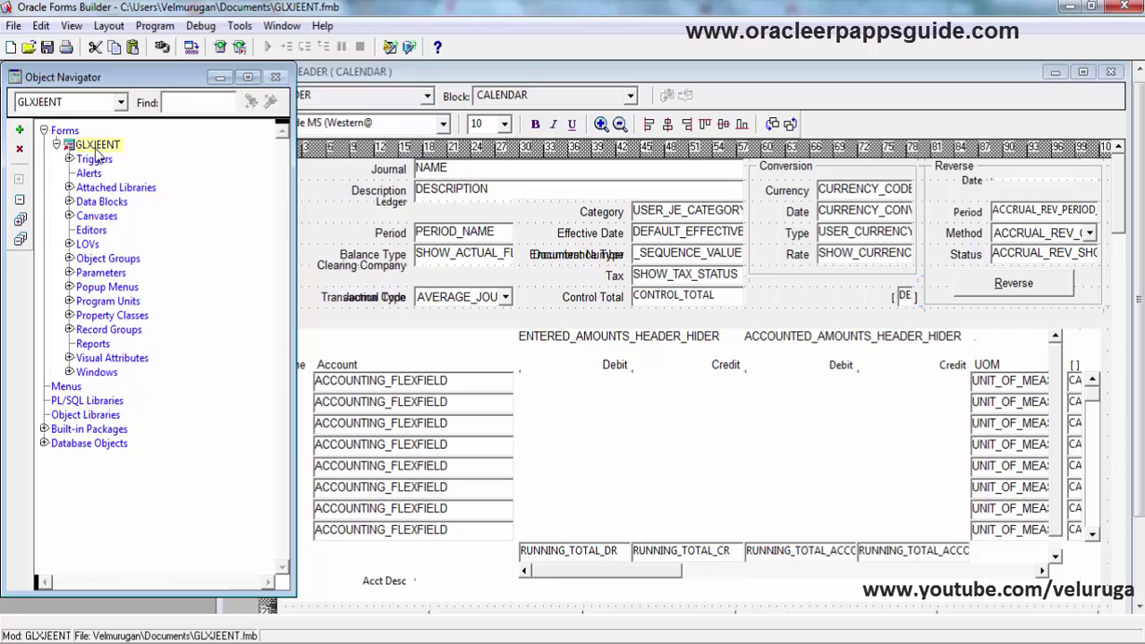
{"action": "left_click", "coordinate": [324, 76]}
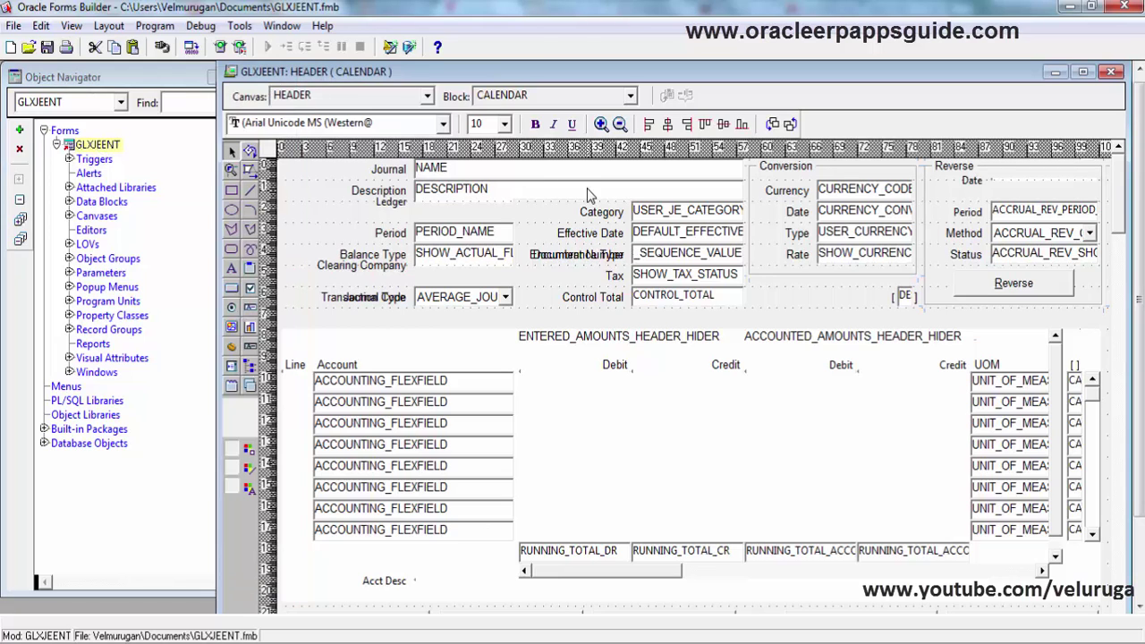
{"action": "left_click", "coordinate": [655, 215]}
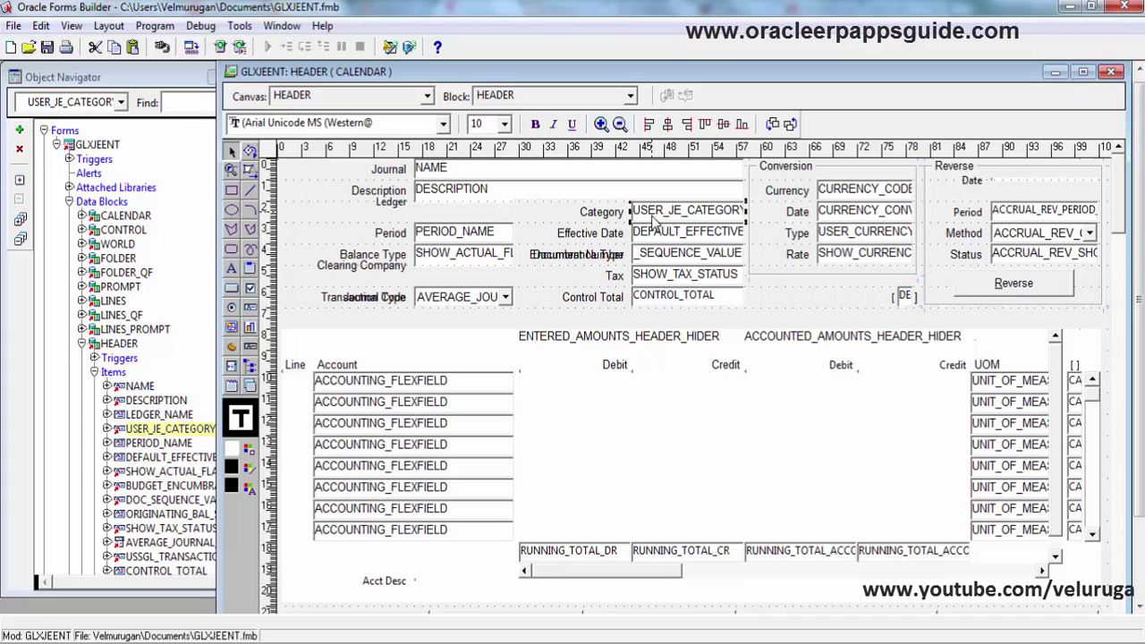
{"action": "double_click", "coordinate": [655, 219]}
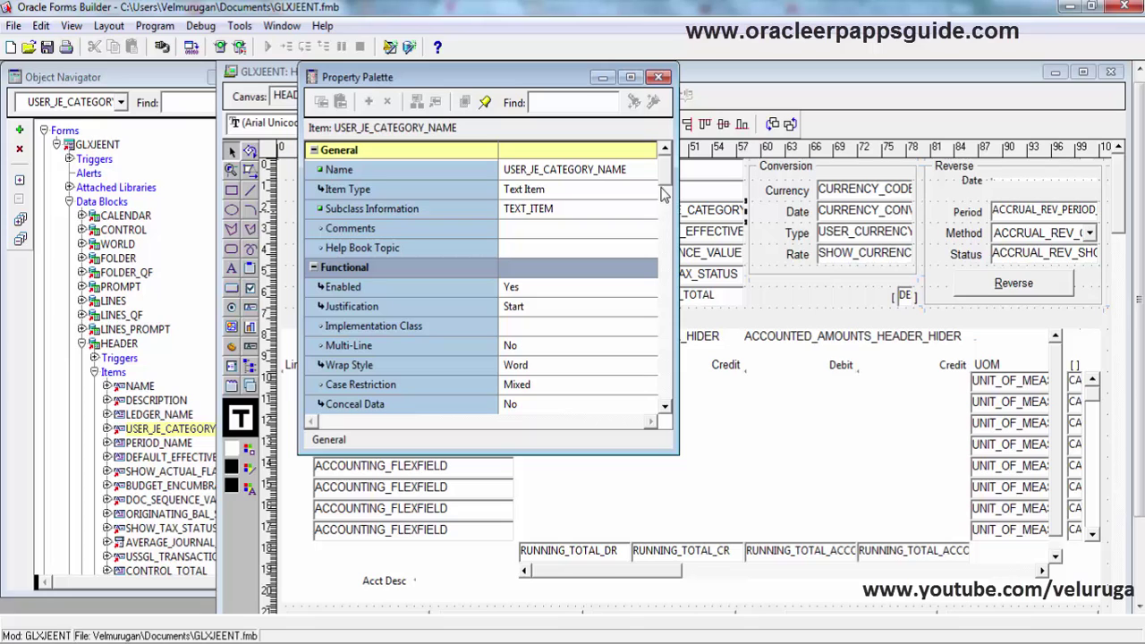
{"action": "left_click_drag", "start_coordinate": [663, 195], "coordinate": [661, 288]}
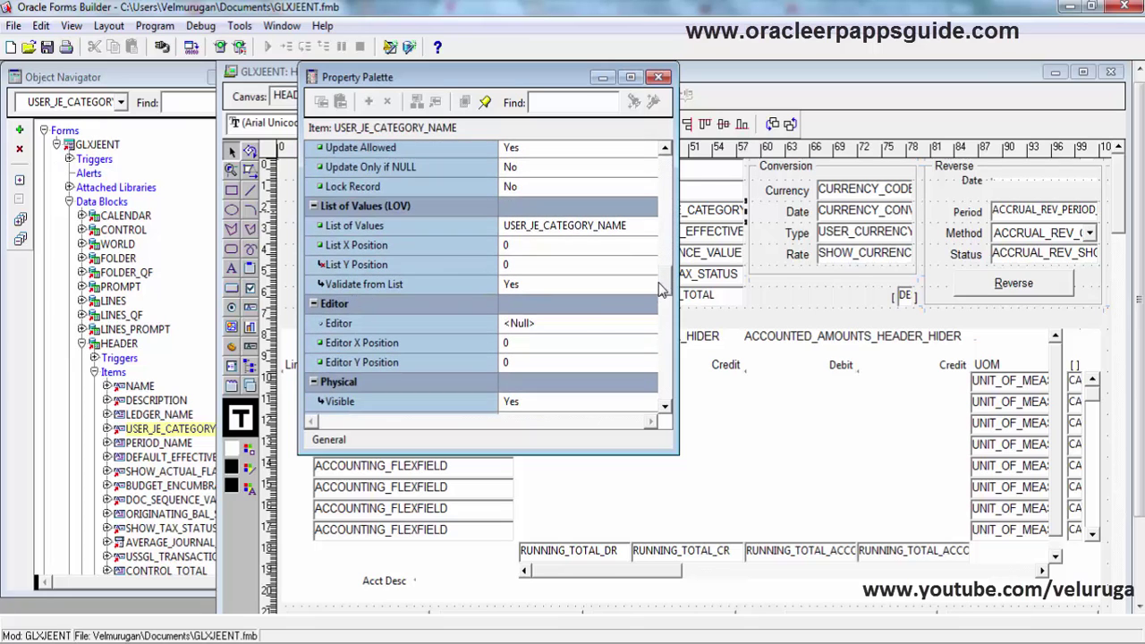
{"action": "left_click", "coordinate": [604, 231]}
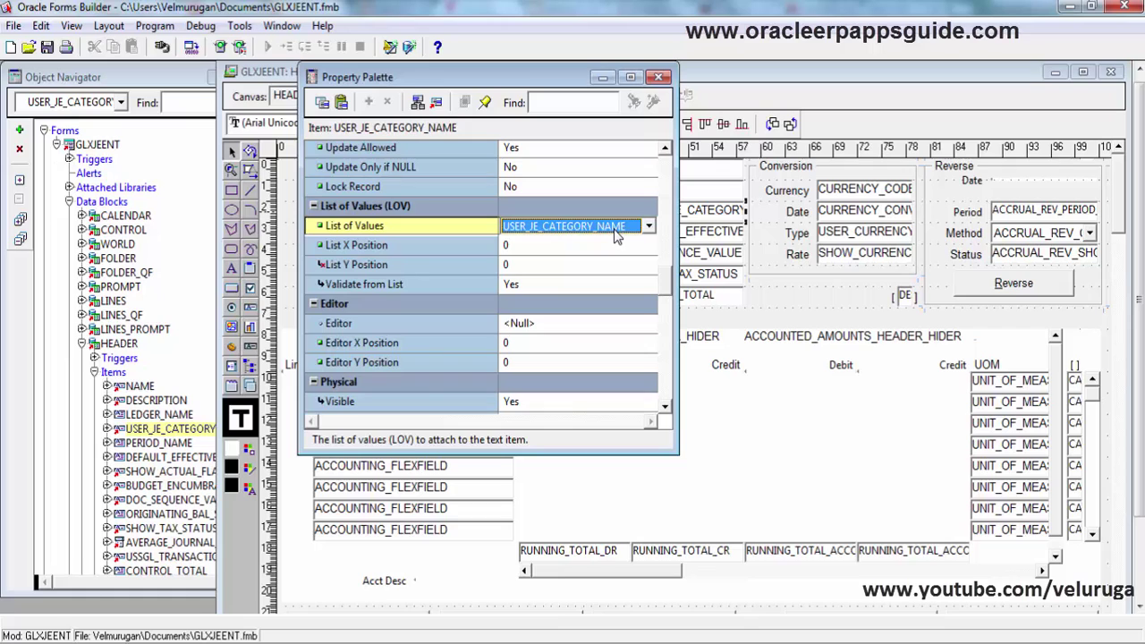
{"action": "left_click", "coordinate": [659, 77]}
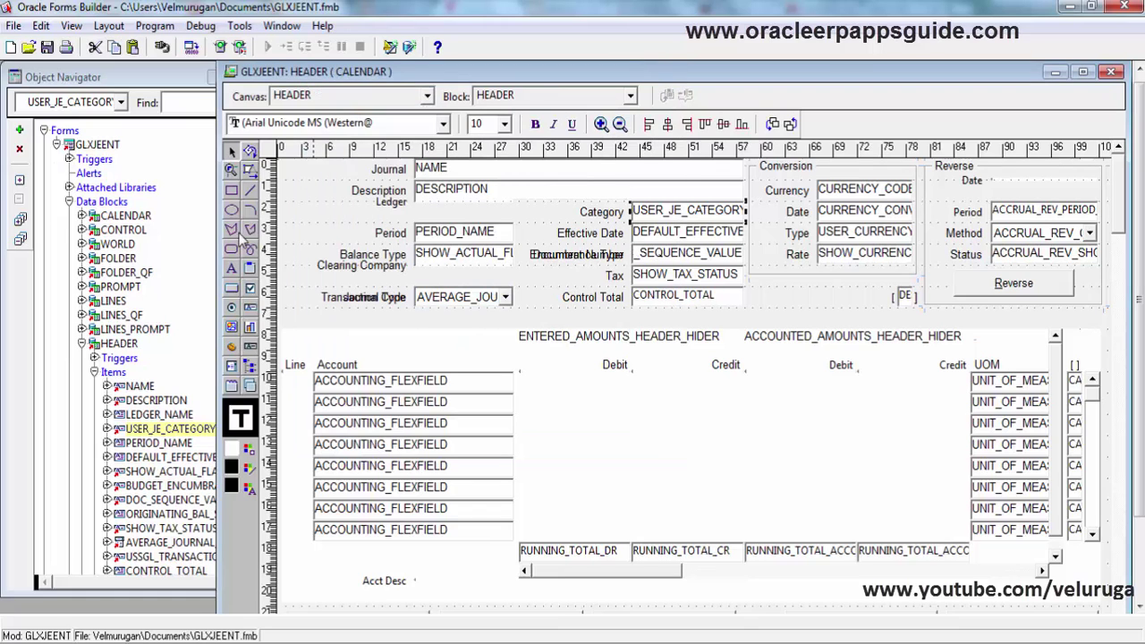
Inspect the list type and record group properties of the USER_JE_CATEGORY_NAME_QF list of values, and close them.
{"action": "left_click", "coordinate": [70, 202]}
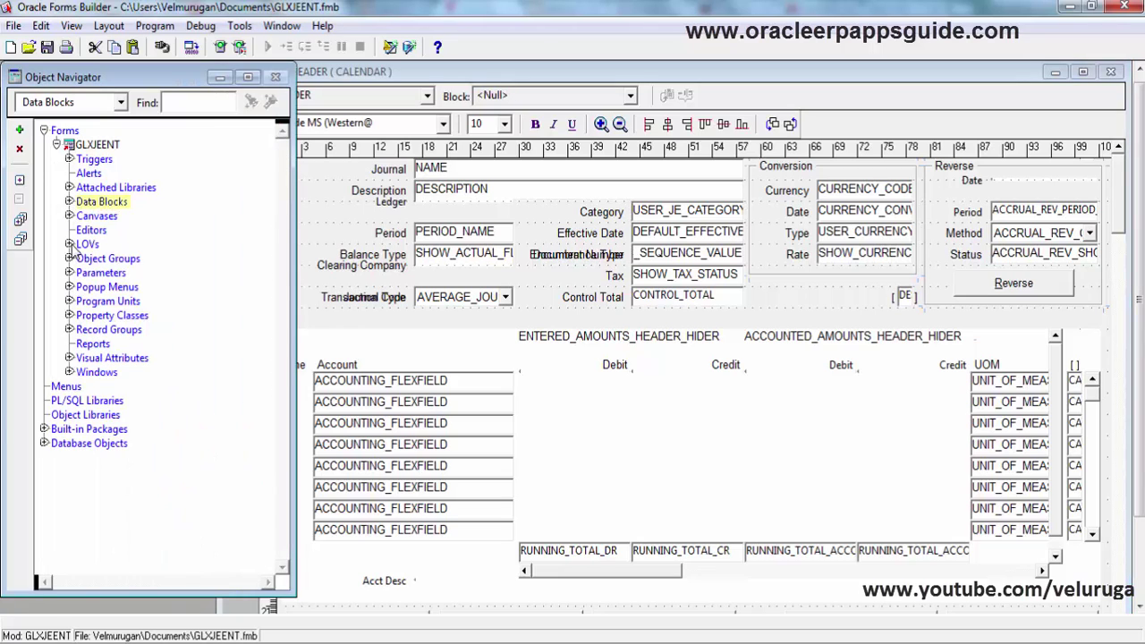
{"action": "left_click", "coordinate": [69, 244]}
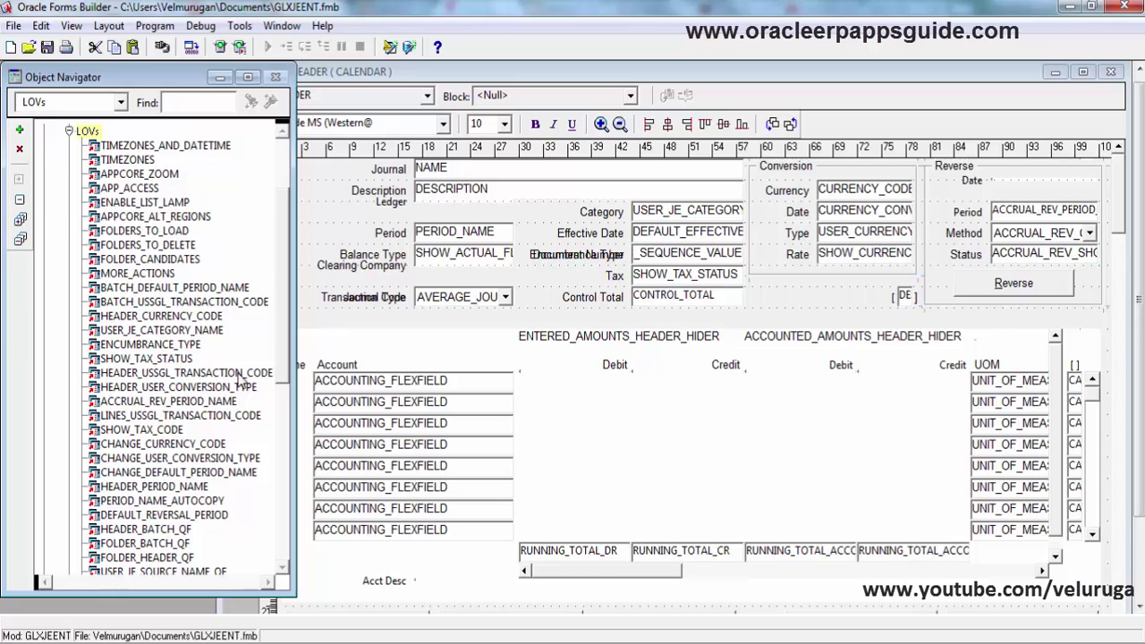
{"action": "left_click_drag", "start_coordinate": [287, 296], "coordinate": [284, 394]}
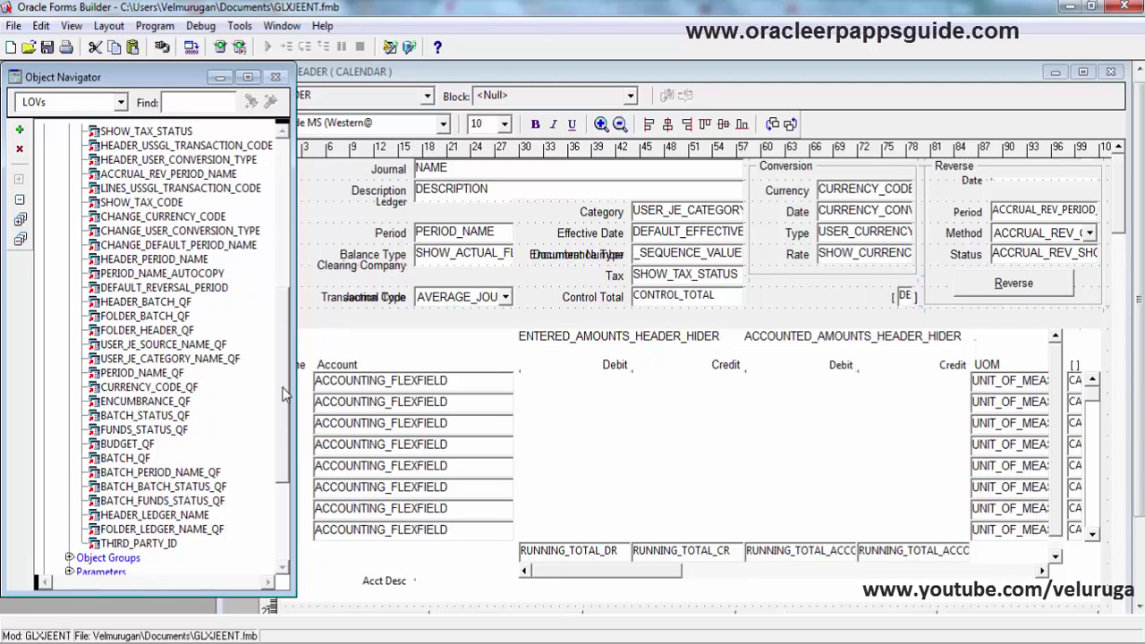
{"action": "double_click", "coordinate": [95, 361]}
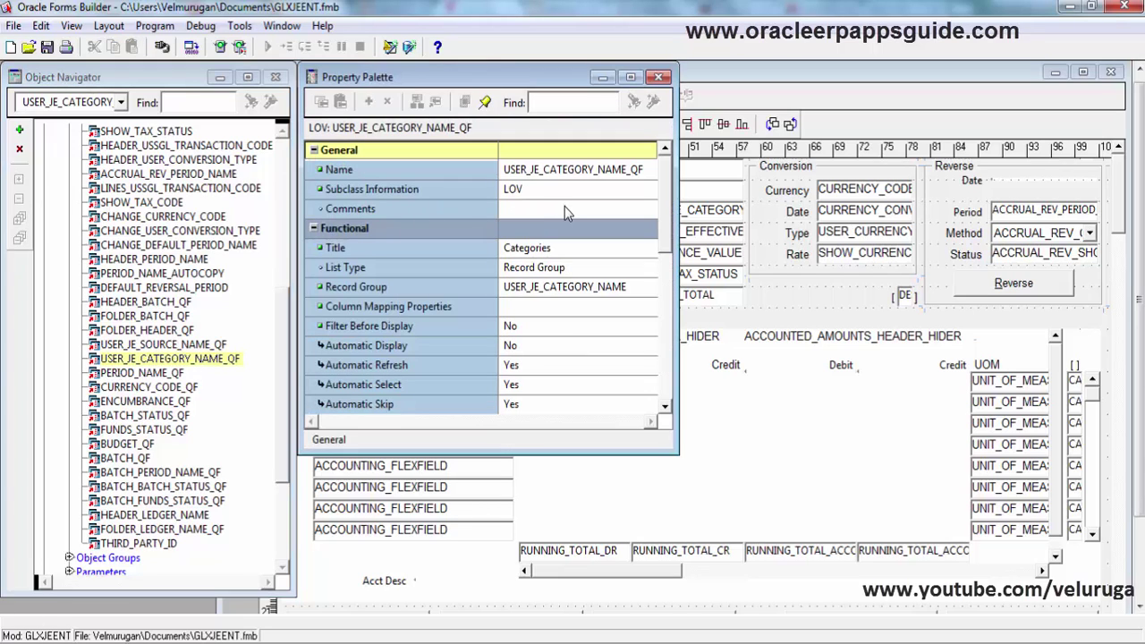
{"action": "left_click", "coordinate": [511, 272]}
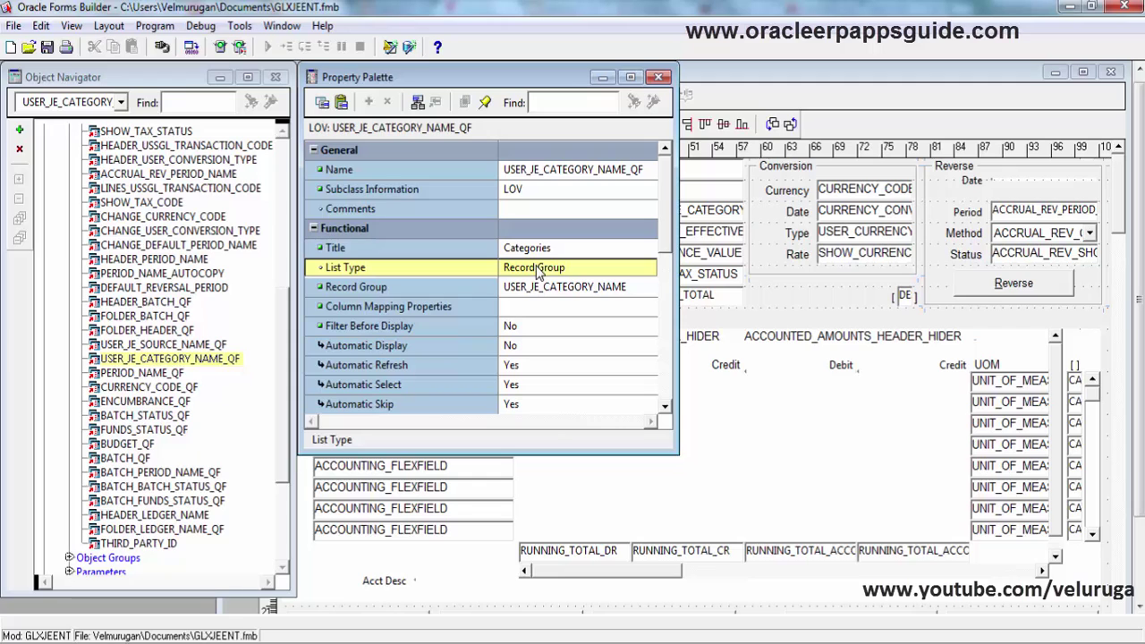
{"action": "left_click", "coordinate": [535, 288]}
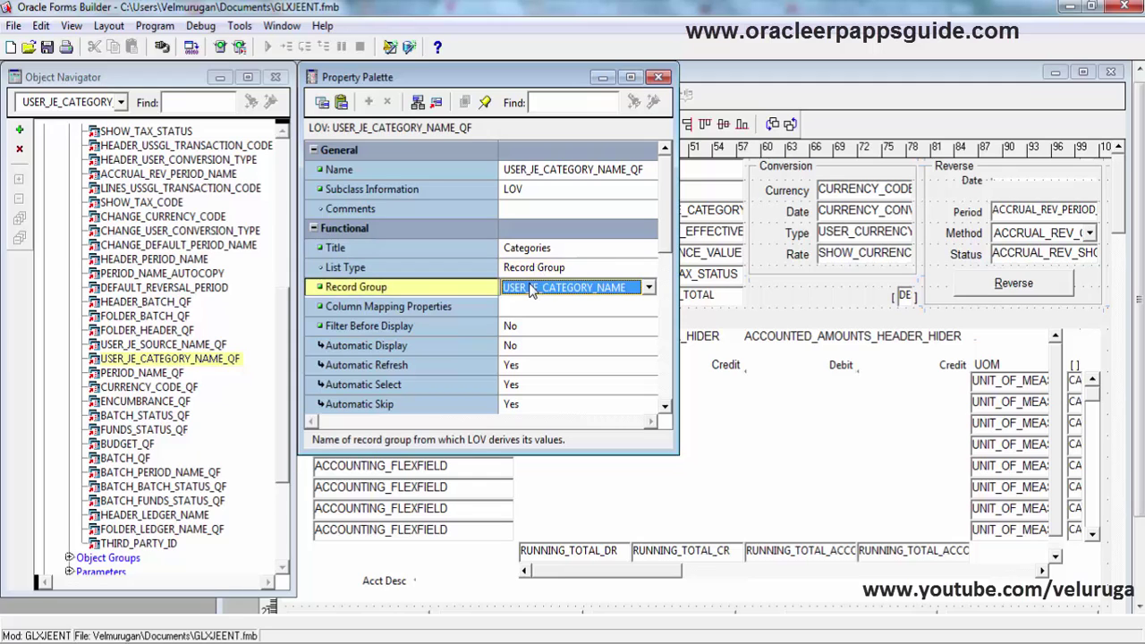
{"action": "left_click", "coordinate": [659, 77]}
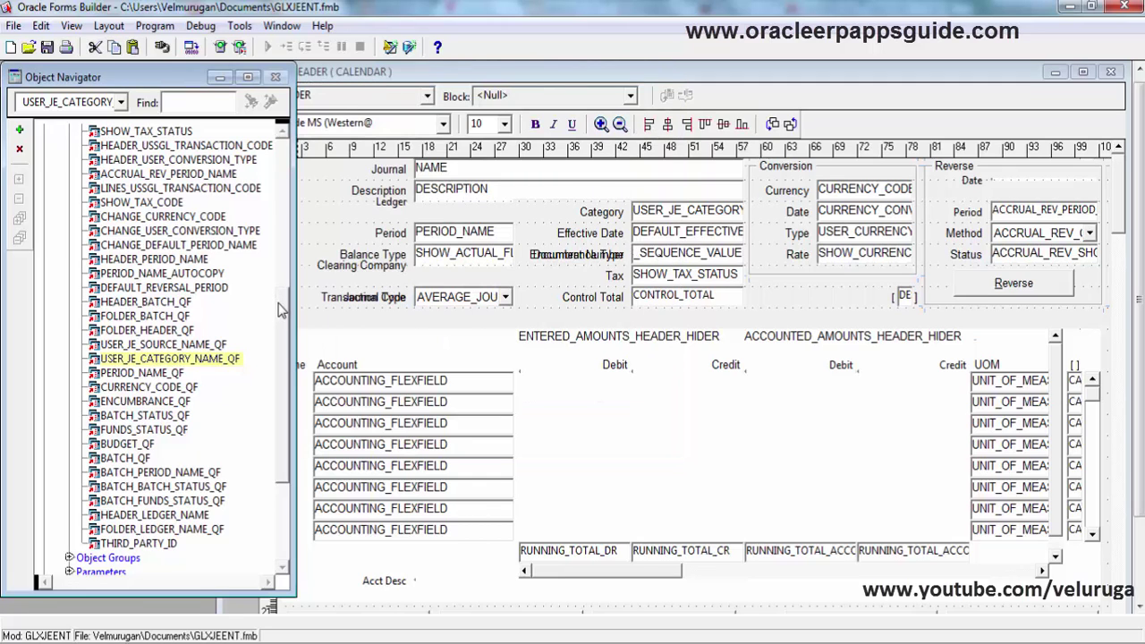
Find the USER_JE_CATEGORY_NAME record group in the form and examine the full text of its record group query.
{"action": "left_click_drag", "start_coordinate": [279, 308], "coordinate": [285, 398]}
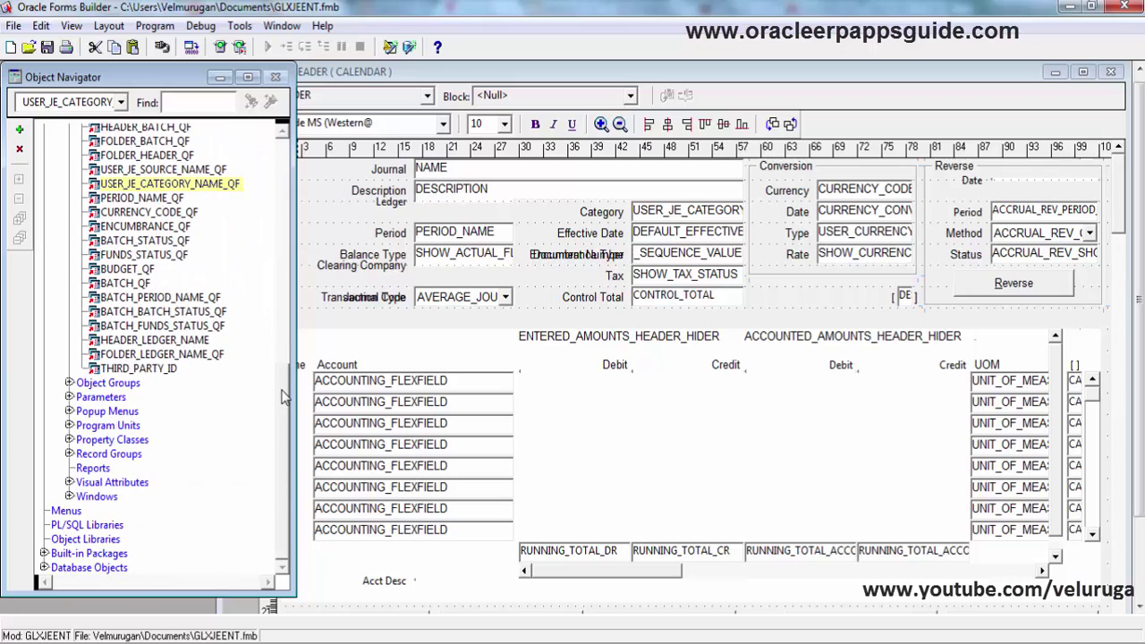
{"action": "left_click", "coordinate": [69, 454]}
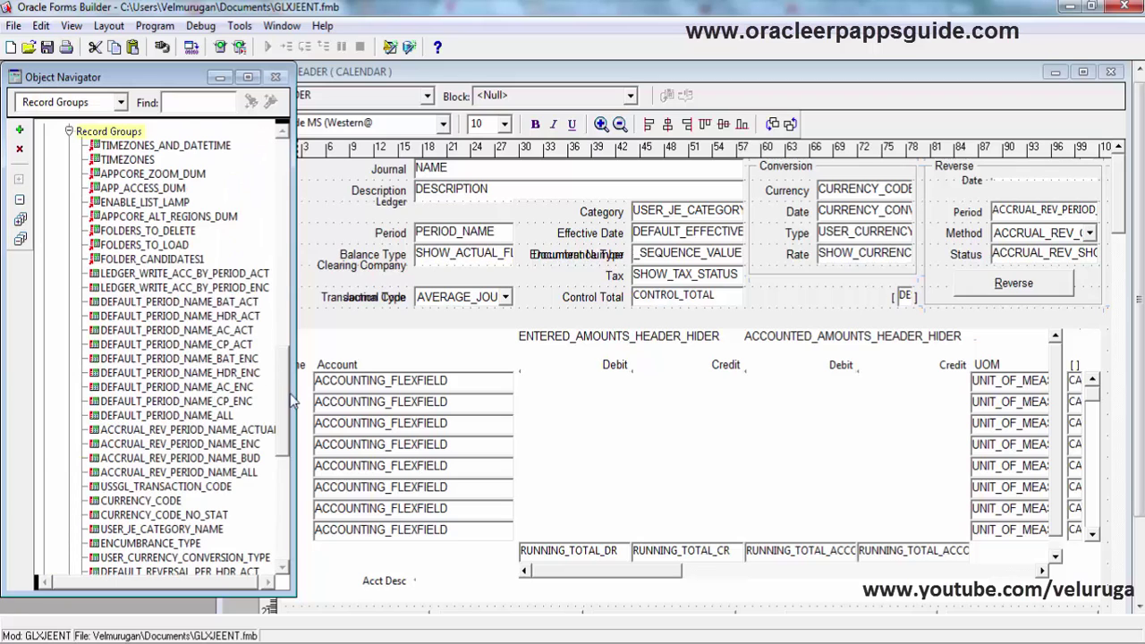
{"action": "left_click_drag", "start_coordinate": [283, 394], "coordinate": [280, 475]}
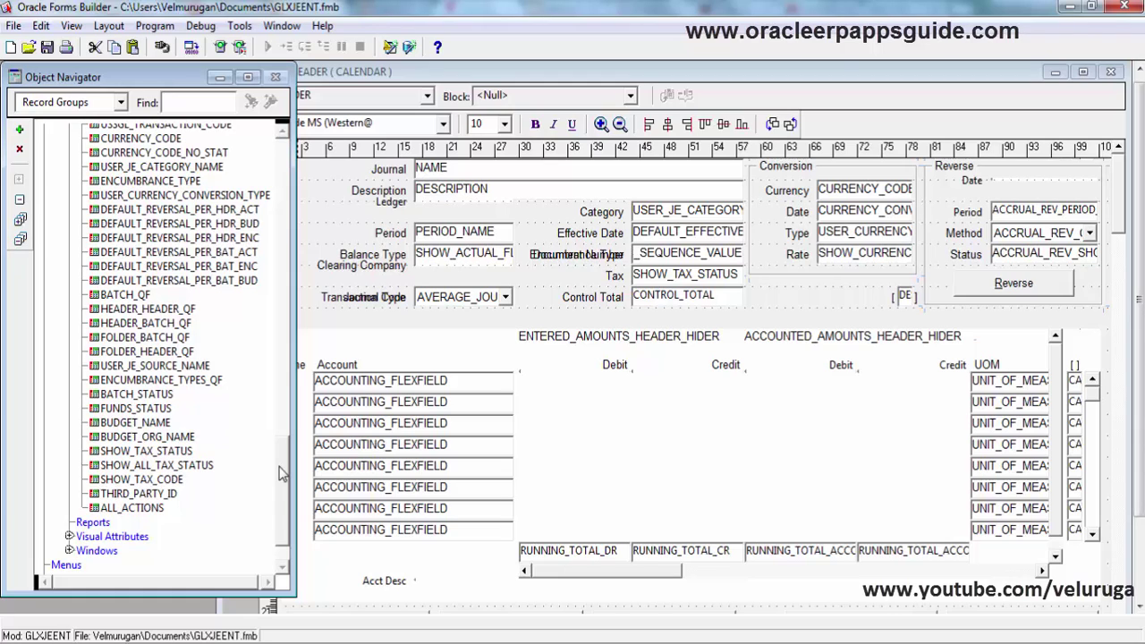
{"action": "left_click", "coordinate": [103, 169]}
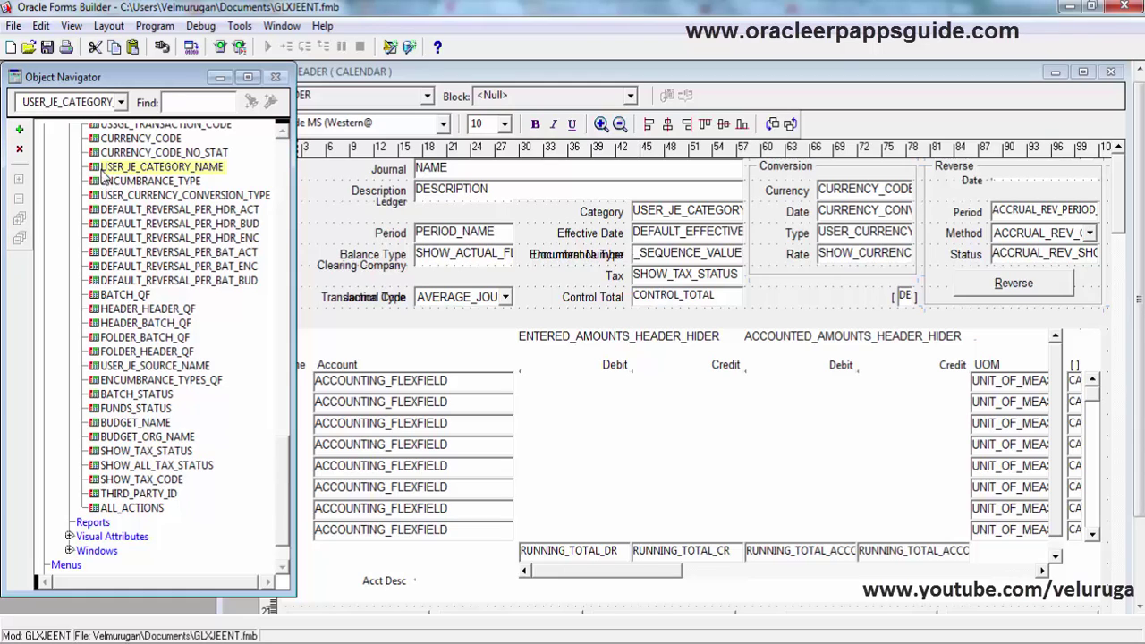
{"action": "double_click", "coordinate": [94, 168]}
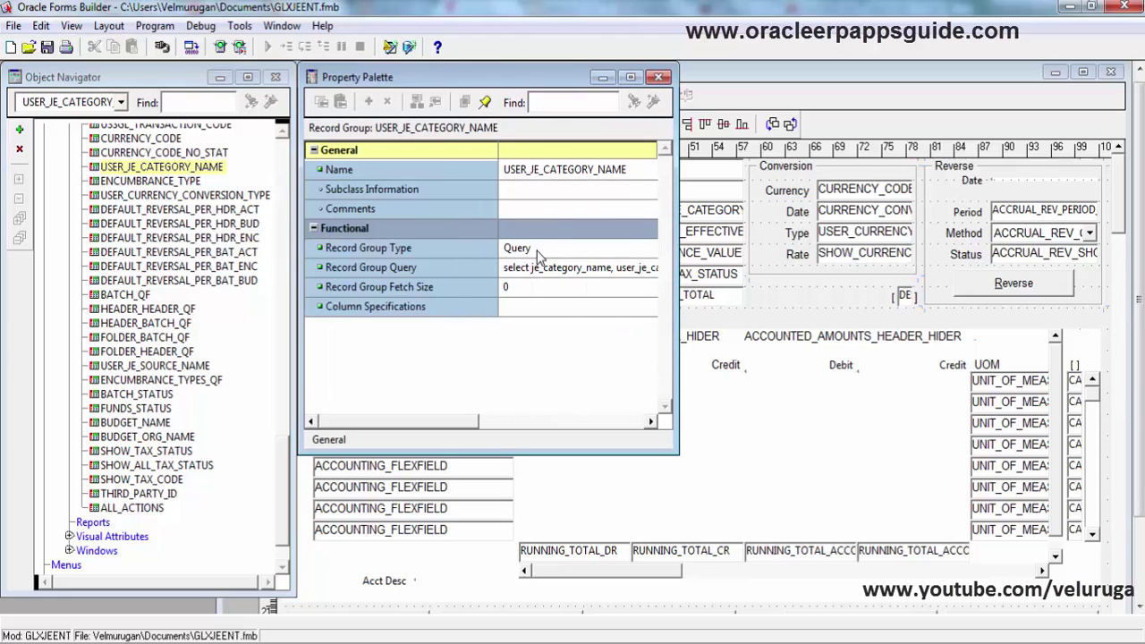
{"action": "left_click", "coordinate": [538, 271]}
{"action": "left_click", "coordinate": [643, 268]}
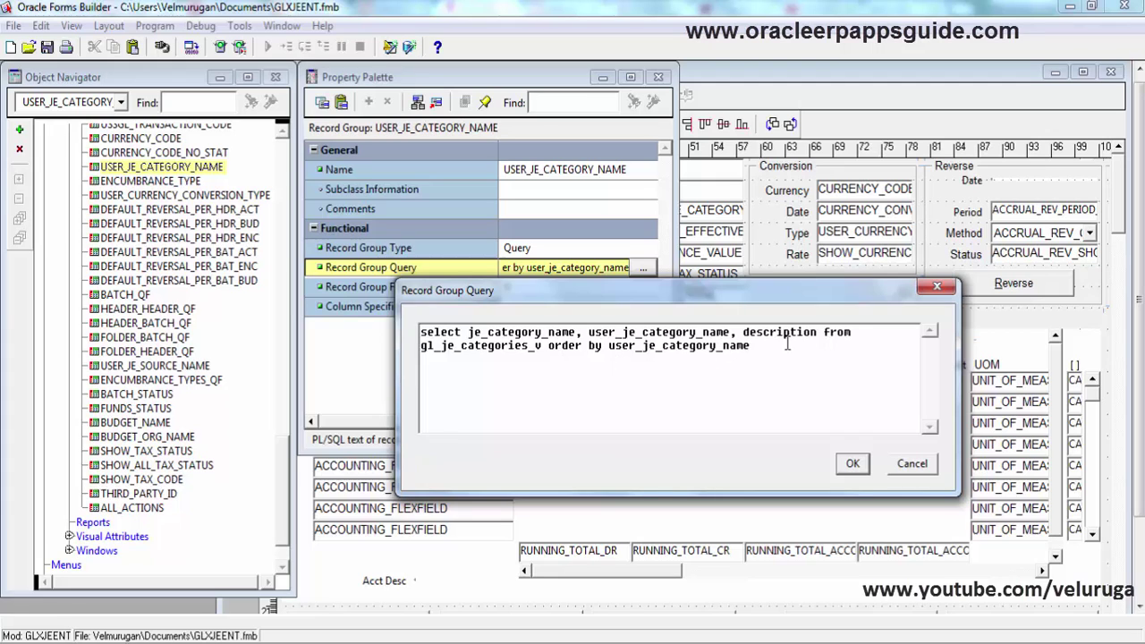
{"action": "left_click_drag", "start_coordinate": [767, 346], "coordinate": [409, 295]}
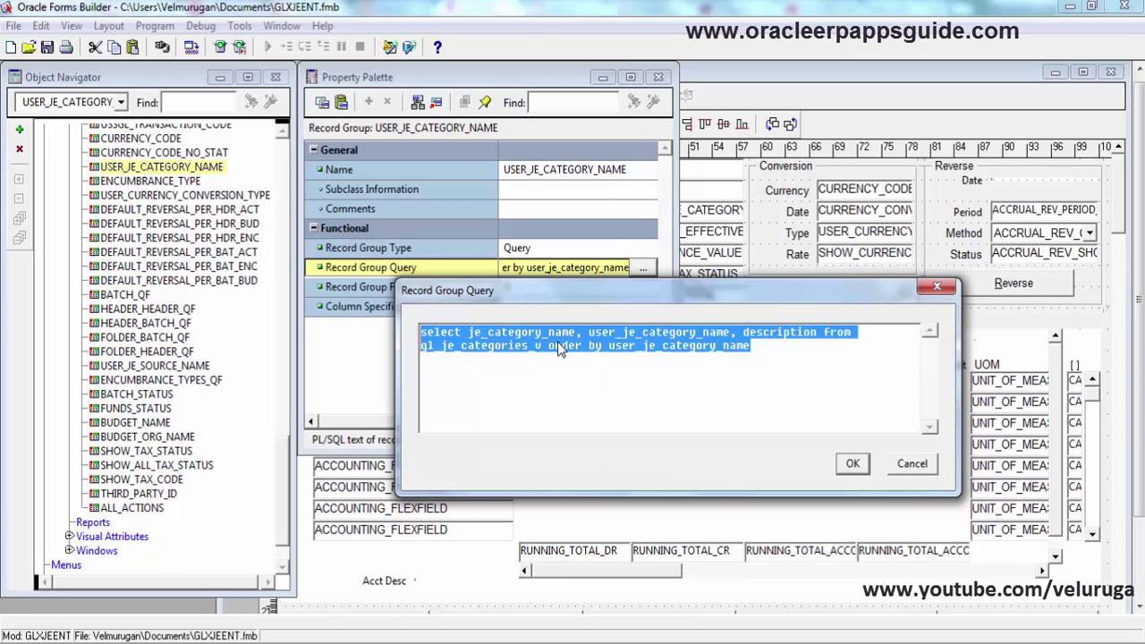
{"action": "left_click", "coordinate": [773, 338]}
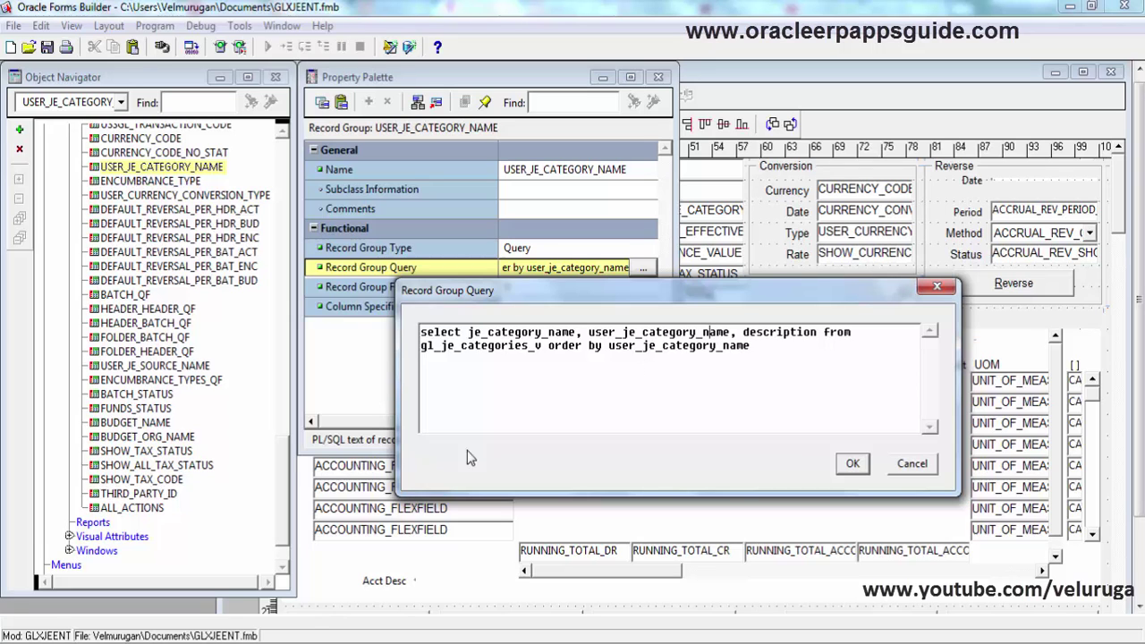
Compare the columns of the journal's category list in Oracle Applications with those selected by the record group query in Forms Builder.
{"action": "left_click", "coordinate": [334, 641]}
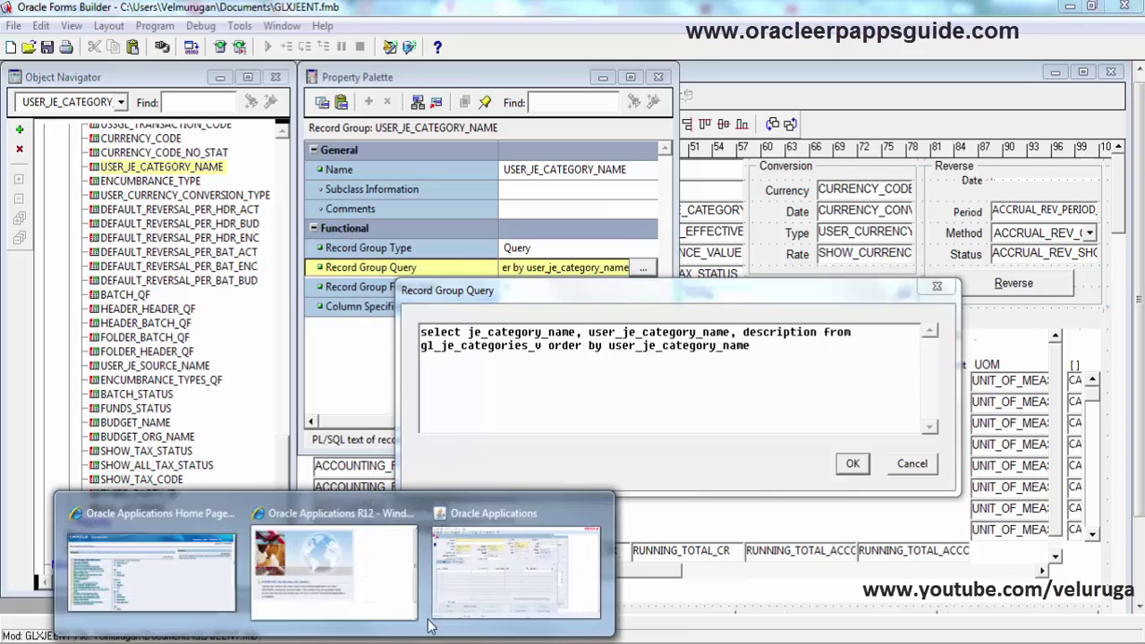
{"action": "left_click", "coordinate": [524, 588]}
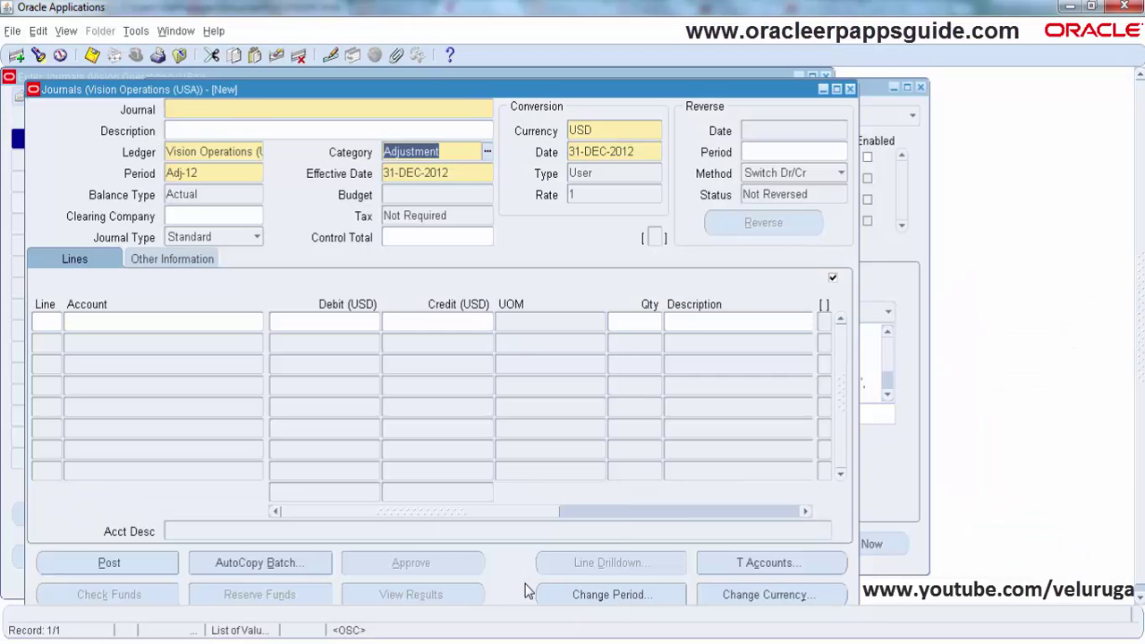
{"action": "left_click", "coordinate": [487, 151]}
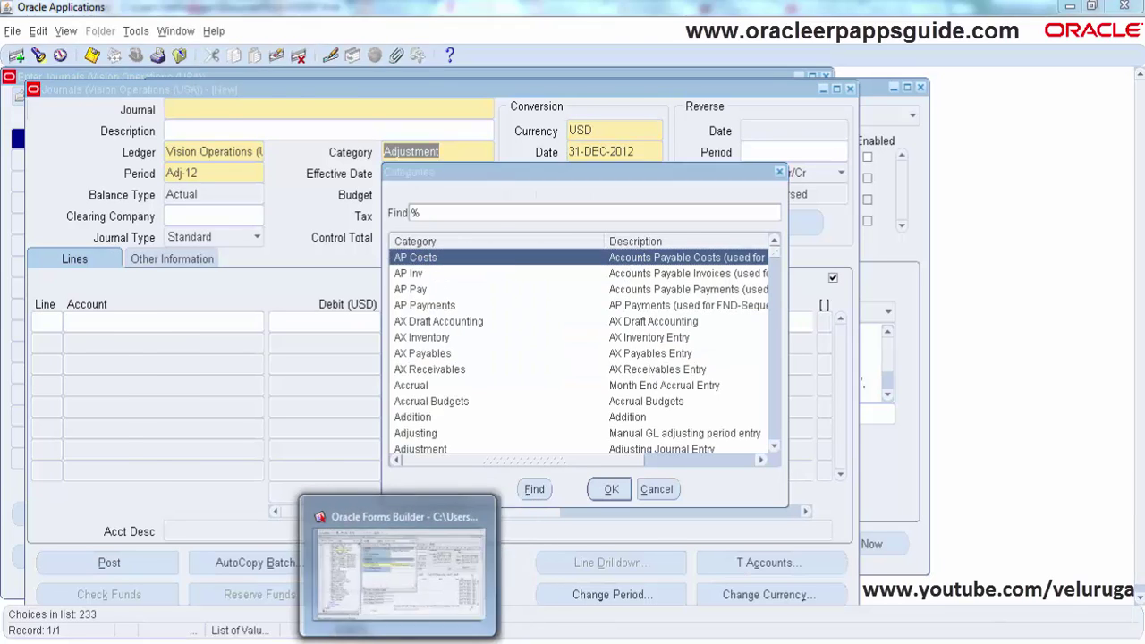
{"action": "left_click", "coordinate": [396, 550]}
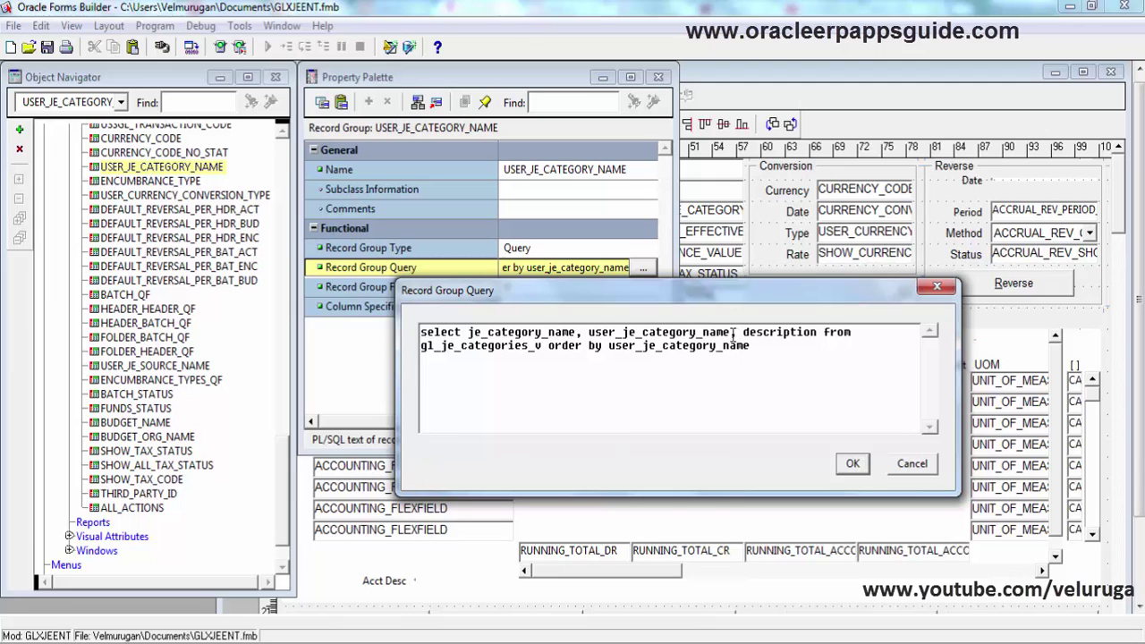
{"action": "left_click_drag", "start_coordinate": [590, 345], "coordinate": [817, 313]}
{"action": "left_click", "coordinate": [622, 345]}
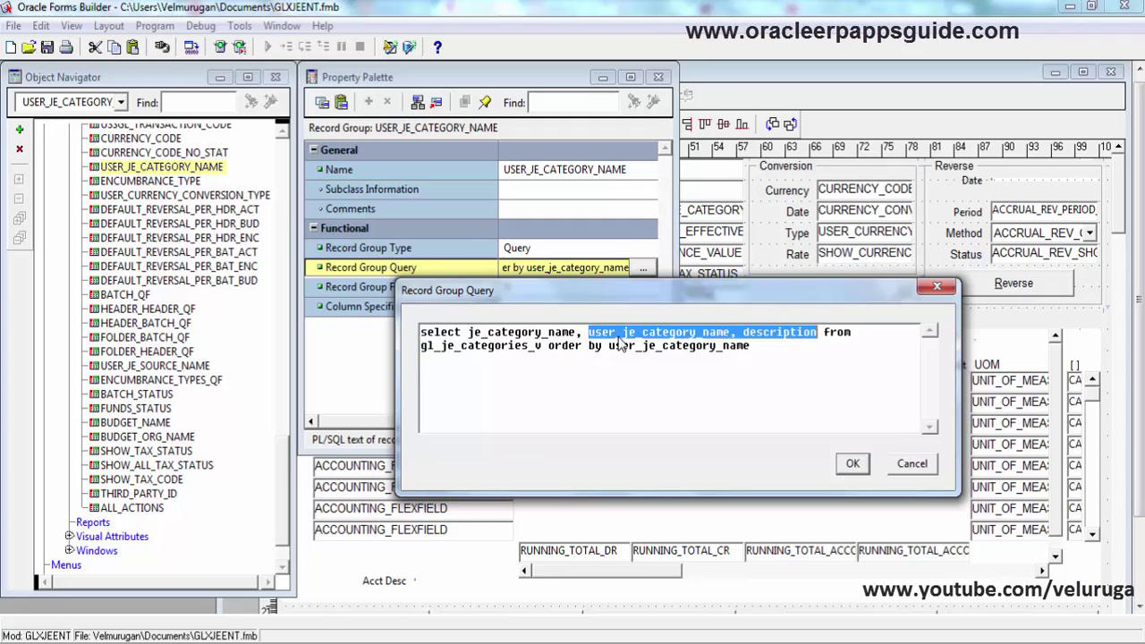
{"action": "left_click_drag", "start_coordinate": [578, 331], "coordinate": [467, 331]}
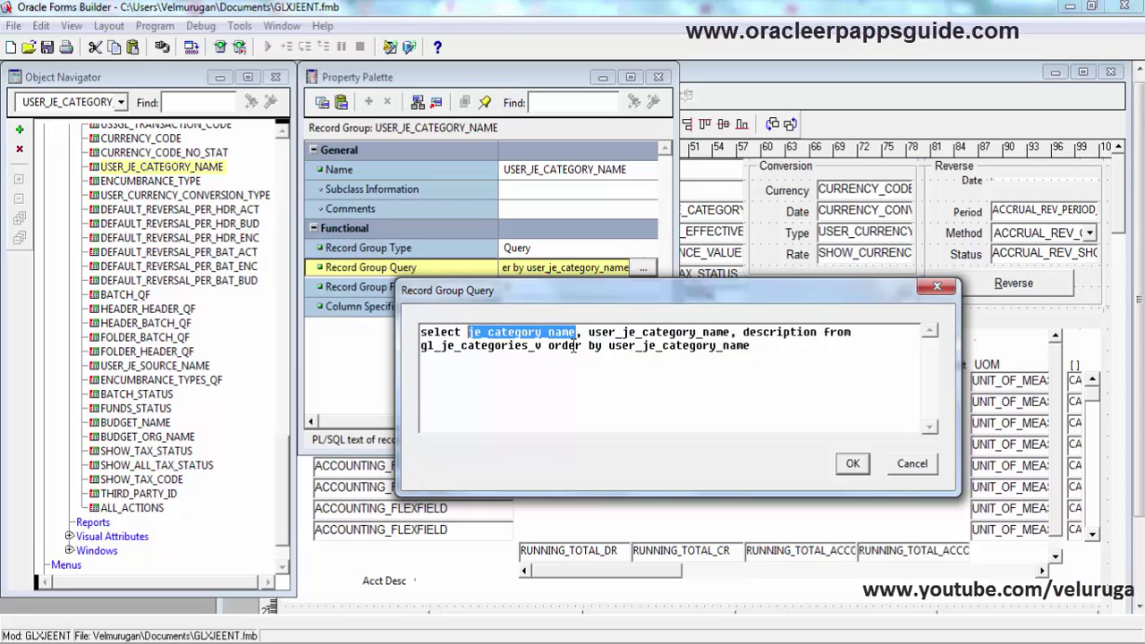
Compare the full record group query in Forms Builder with the query in Toad for Oracle, examining the added where clause on user_je_category_name.
{"action": "left_click", "coordinate": [765, 350]}
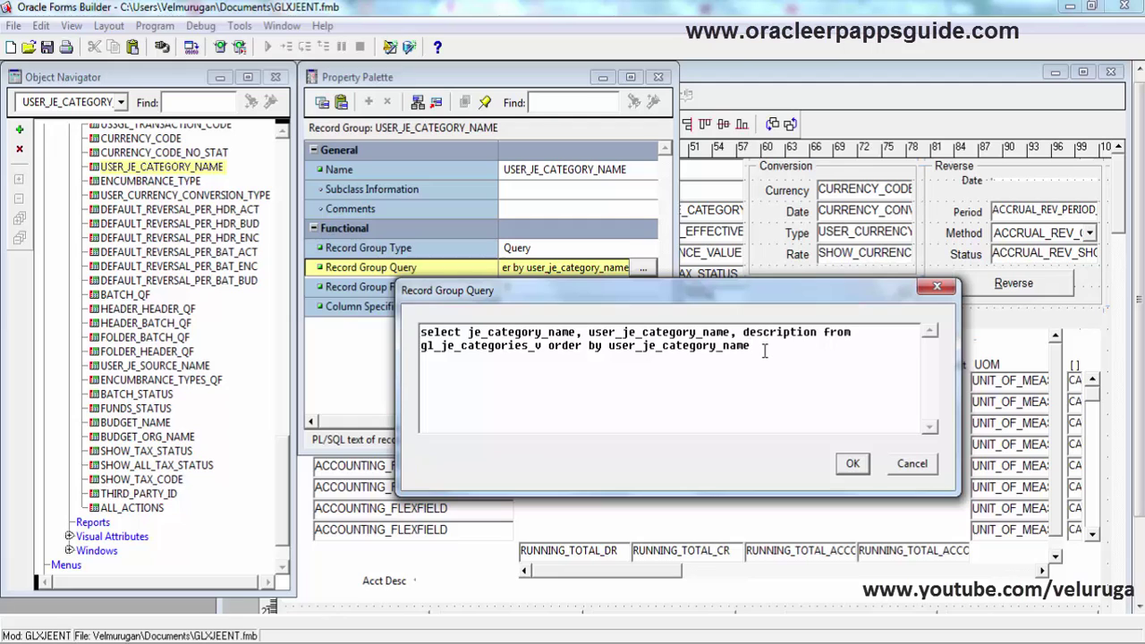
{"action": "left_click_drag", "start_coordinate": [765, 350], "coordinate": [361, 298]}
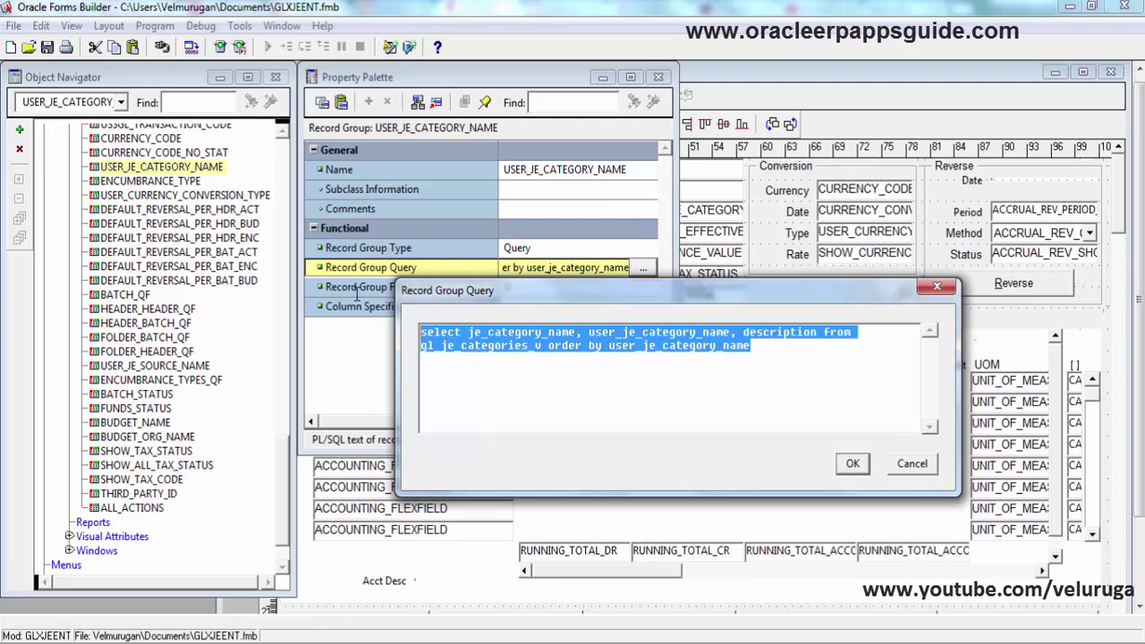
{"action": "key", "text": "alt+Tab"}
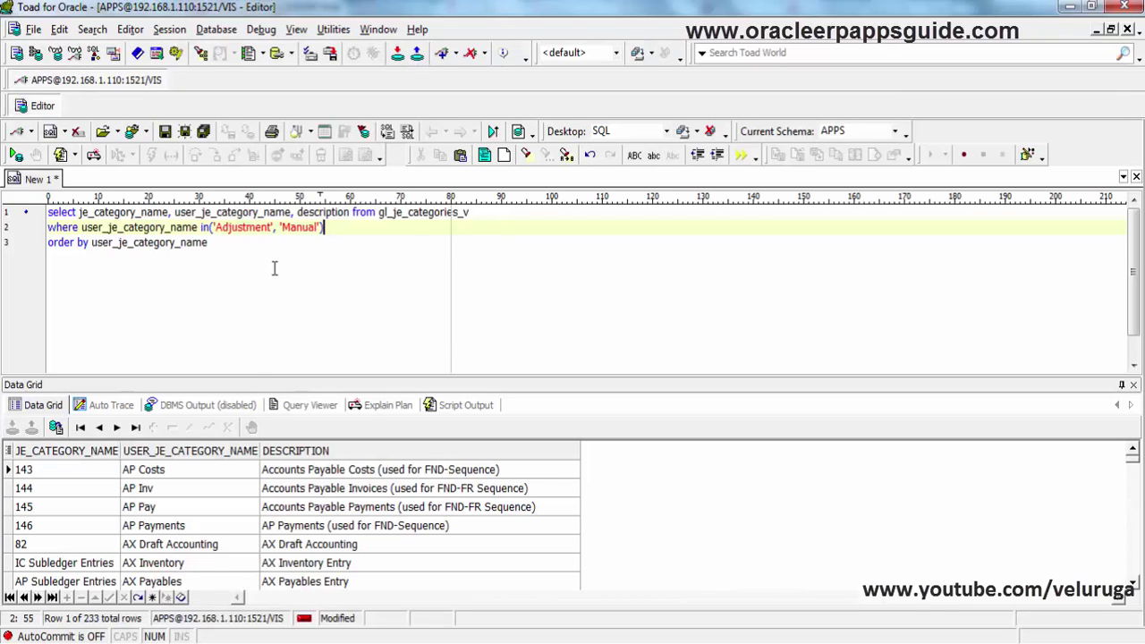
{"action": "left_click", "coordinate": [248, 242]}
{"action": "left_click", "coordinate": [340, 214]}
{"action": "left_click", "coordinate": [336, 226]}
{"action": "left_click_drag", "start_coordinate": [345, 229], "coordinate": [46, 227]}
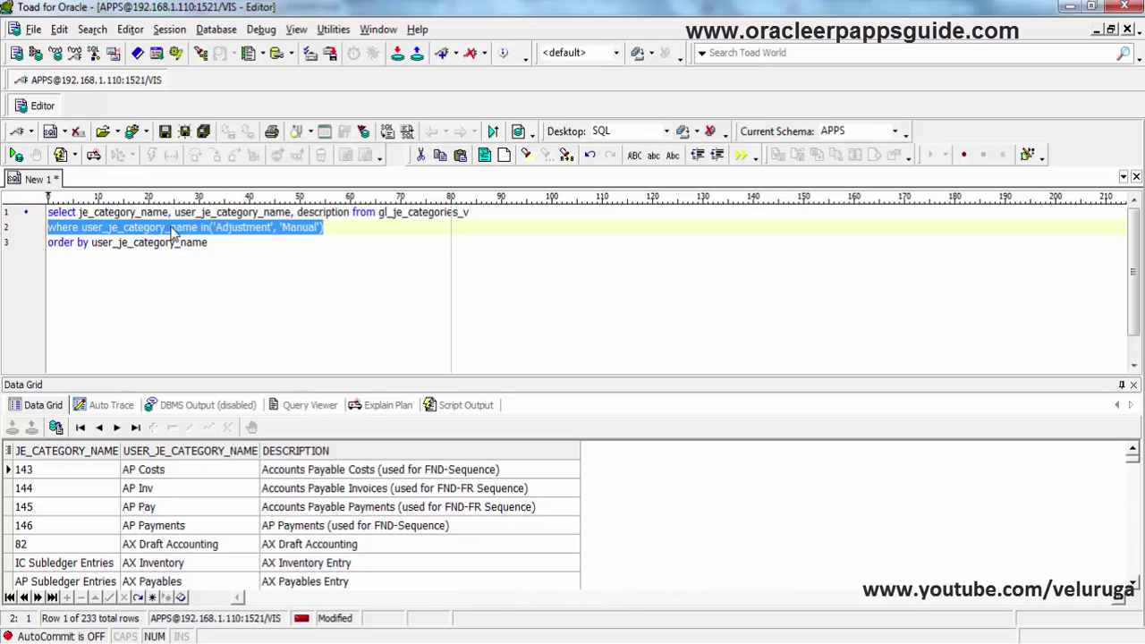
{"action": "double_click", "coordinate": [253, 228]}
{"action": "double_click", "coordinate": [294, 228]}
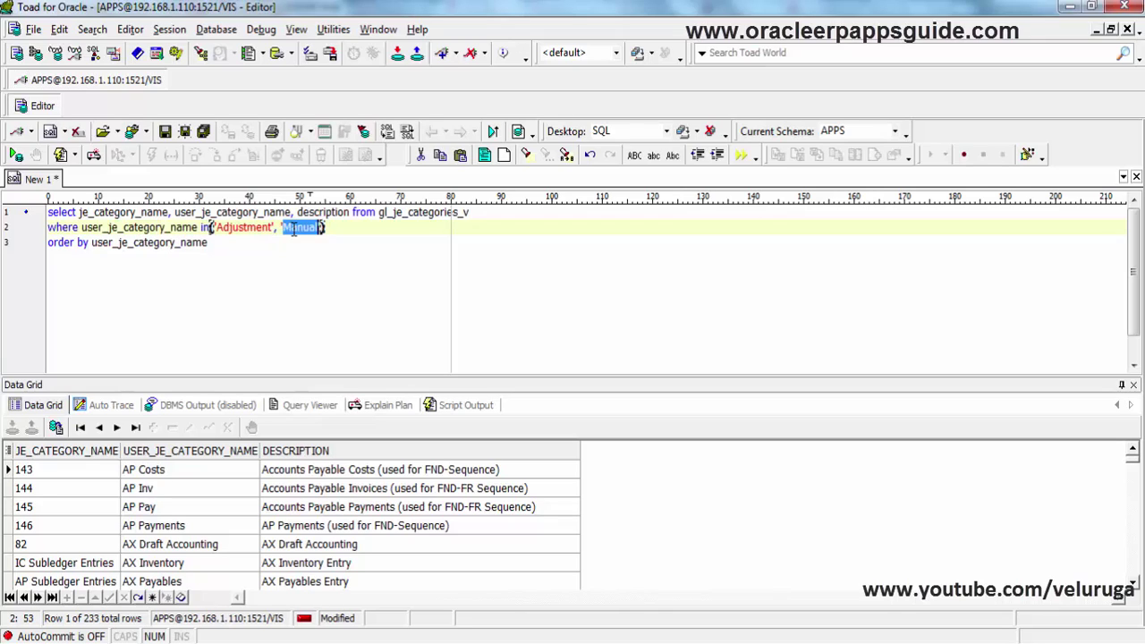
{"action": "left_click", "coordinate": [265, 249]}
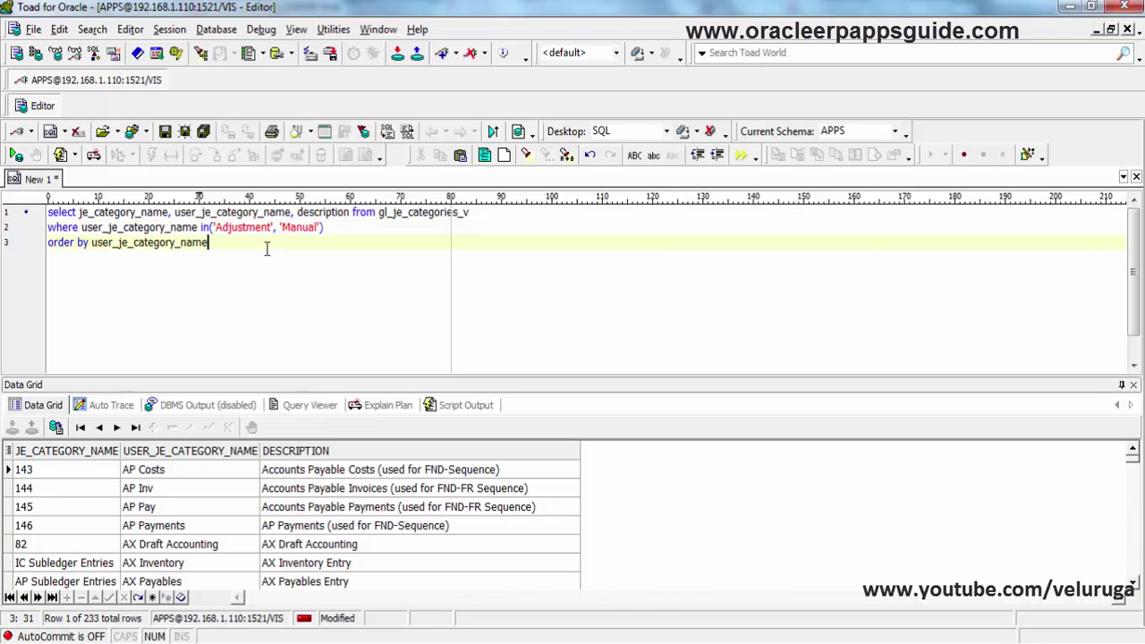
Run the gl_je_categories_v query restricted to 'Adjustment' and 'Manual' and check the returned category rows.
{"action": "key", "text": "F9"}
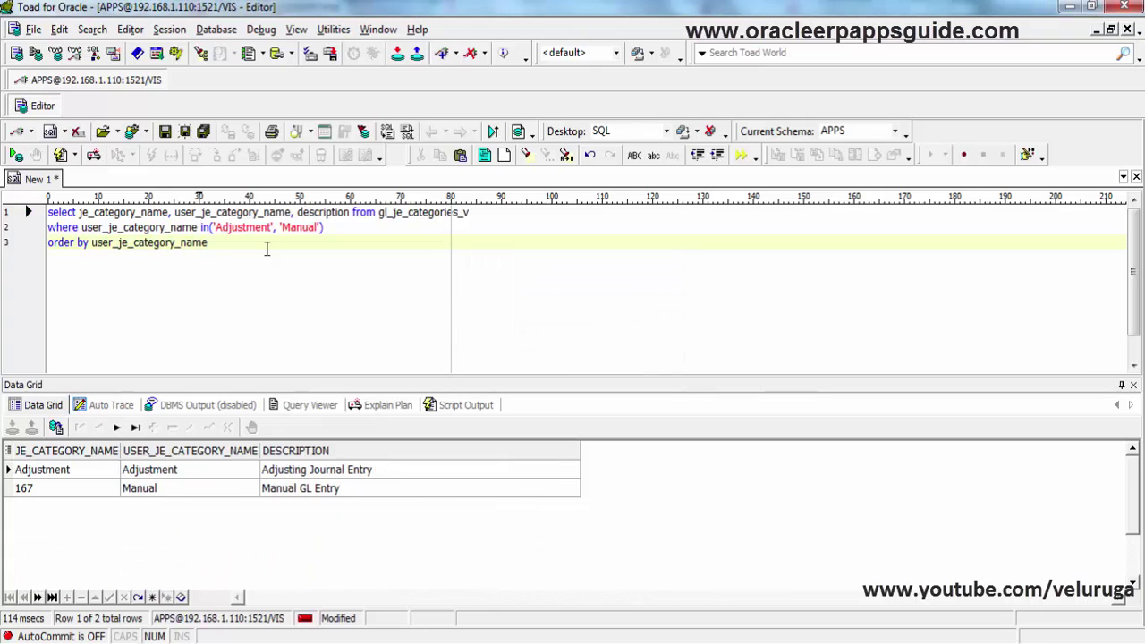
{"action": "left_click", "coordinate": [97, 474]}
{"action": "left_click", "coordinate": [140, 490]}
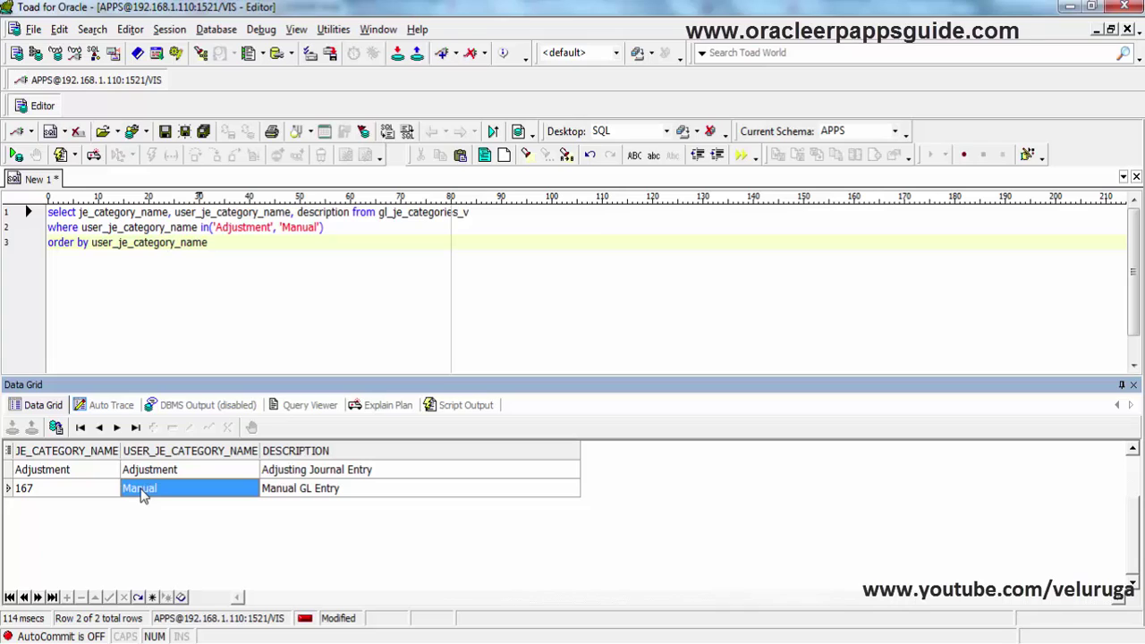
{"action": "left_click", "coordinate": [114, 490]}
{"action": "left_click", "coordinate": [116, 476]}
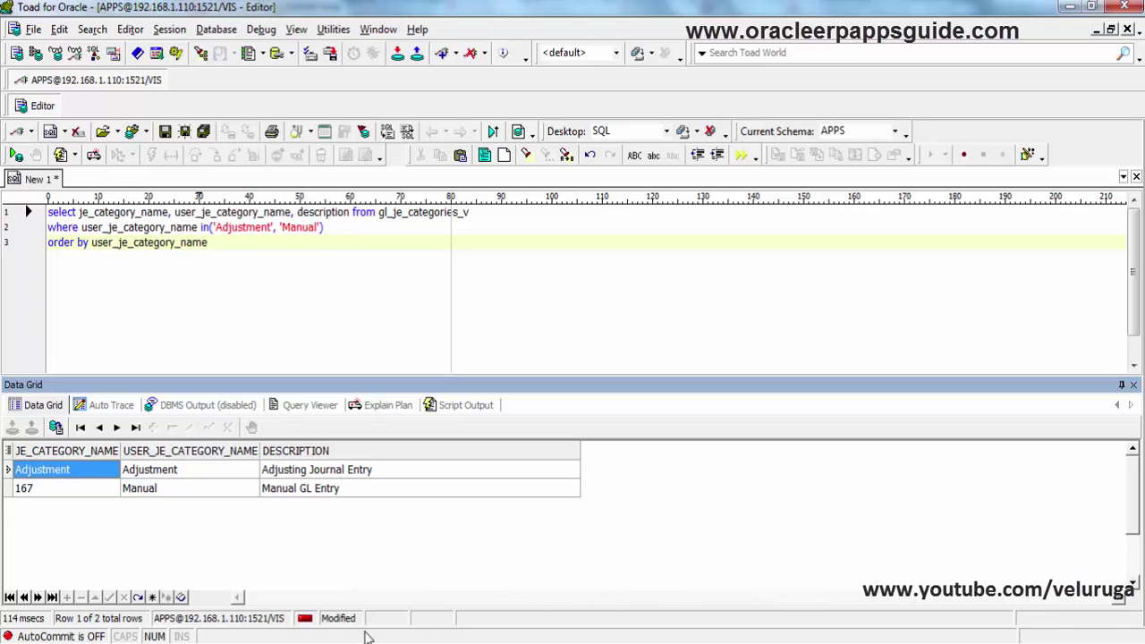
Switch to Oracle Applications, close the category list, and review the query and group name of Builtin action 10 in Form Personalizations.
{"action": "mouse_move", "coordinate": [335, 642]}
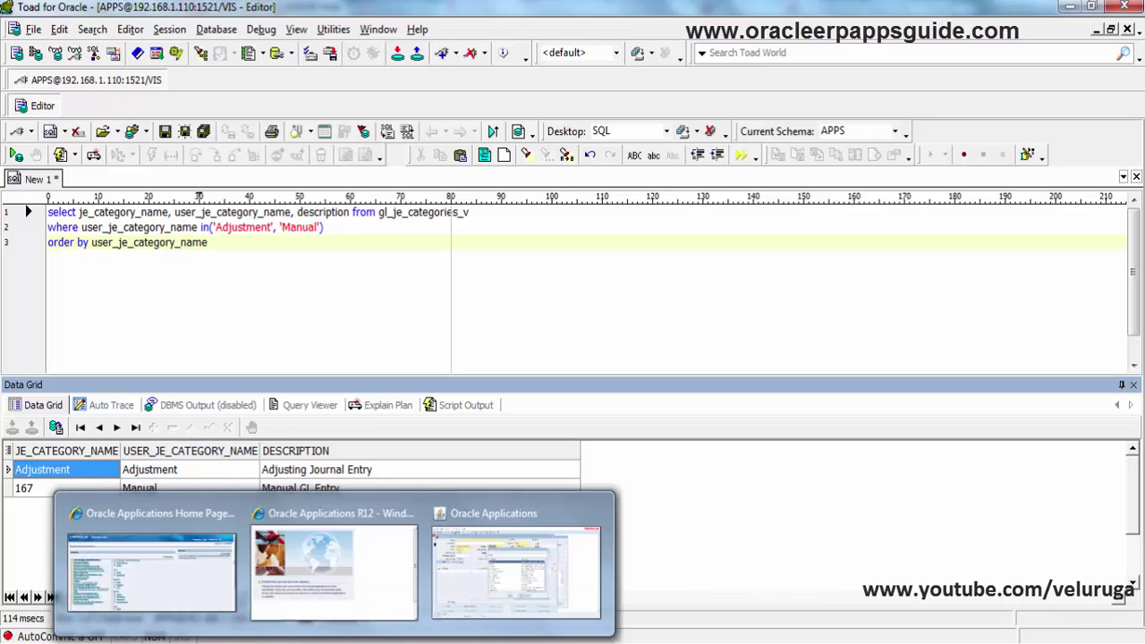
{"action": "left_click", "coordinate": [474, 573]}
{"action": "left_click", "coordinate": [646, 496]}
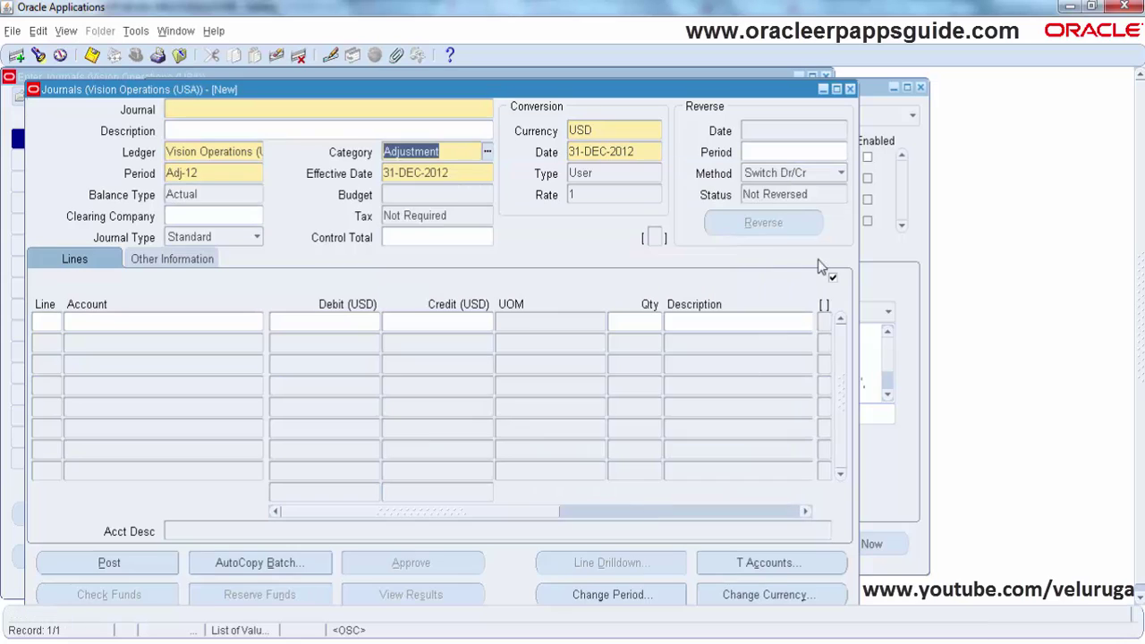
{"action": "left_click", "coordinate": [920, 198]}
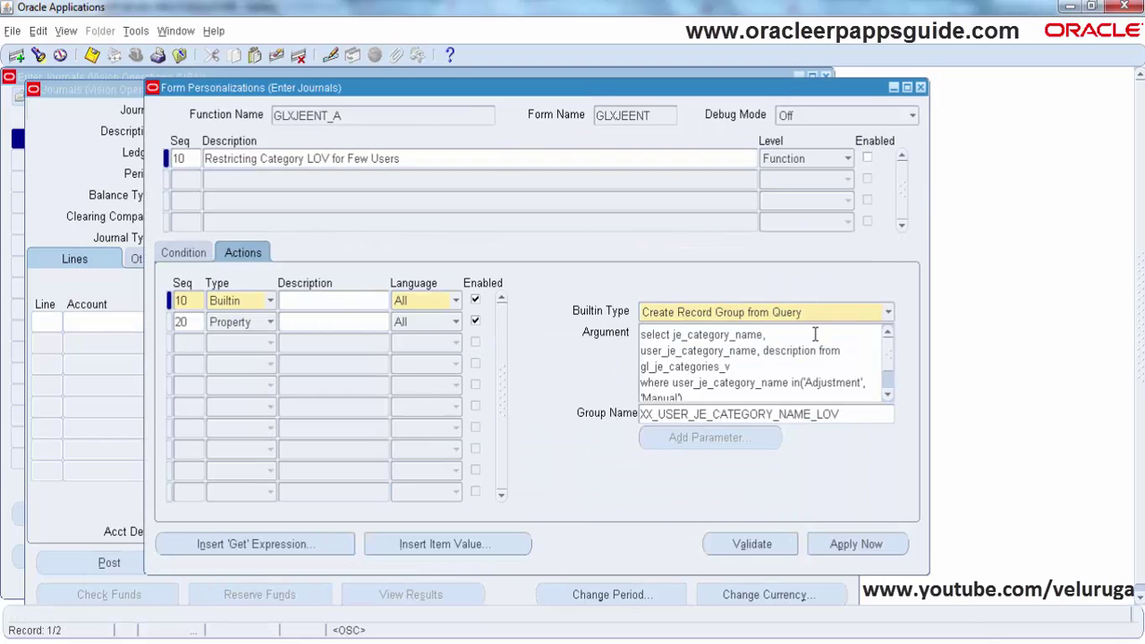
{"action": "double_click", "coordinate": [742, 415]}
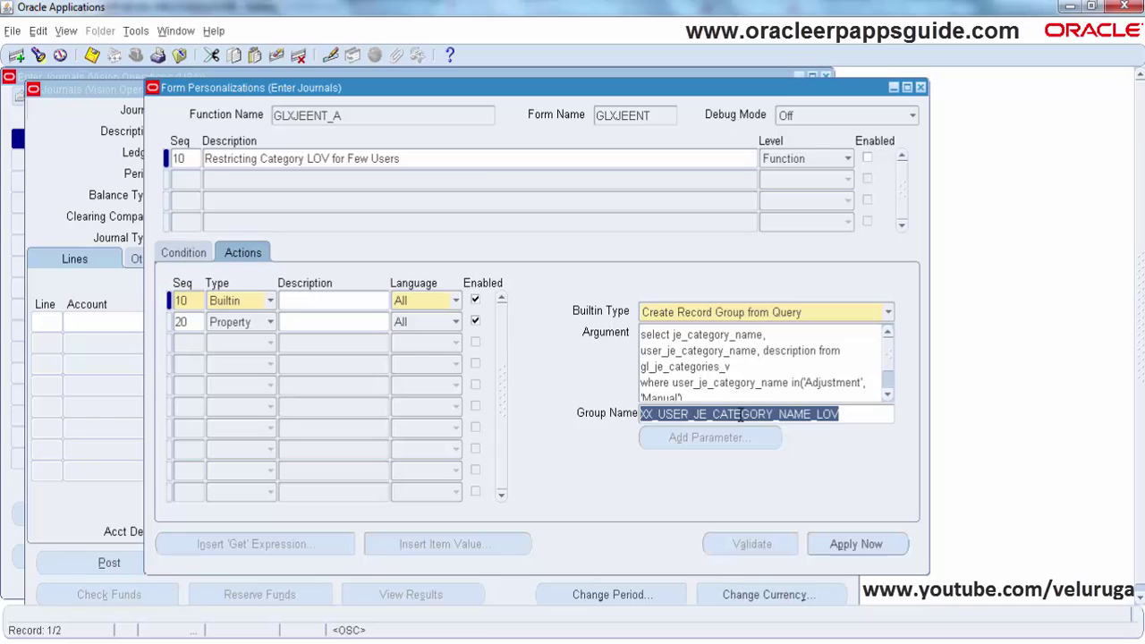
{"action": "left_click", "coordinate": [844, 415]}
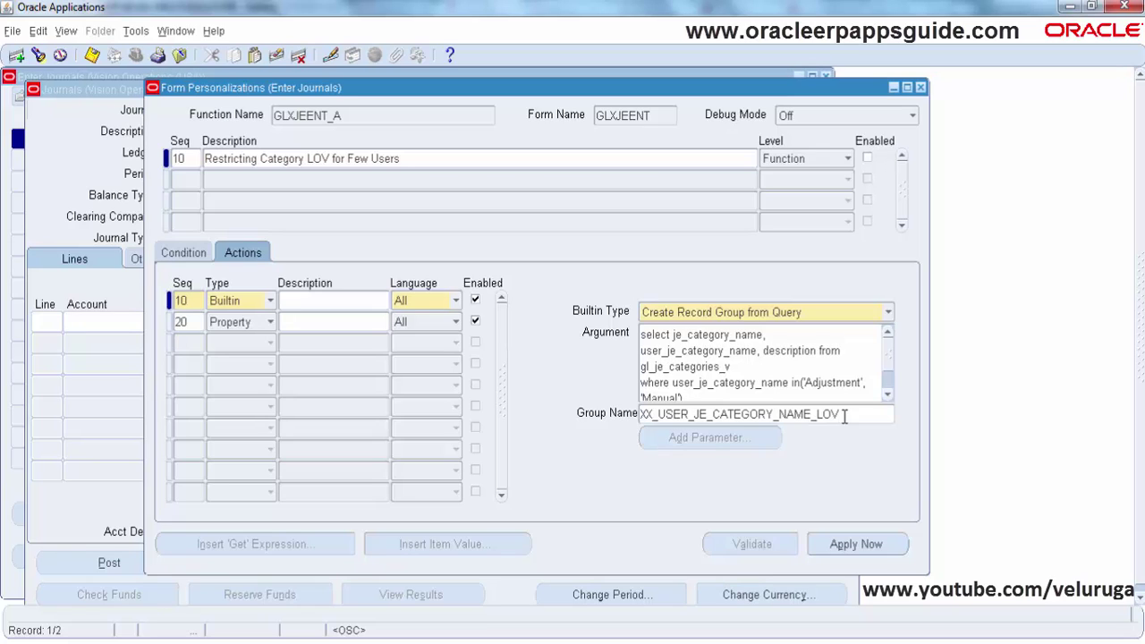
Check that Property action 20 targets the LOV USER_JE_CATEGORY_NAME, comparing the name with the record group in Forms Builder.
{"action": "left_click", "coordinate": [369, 322]}
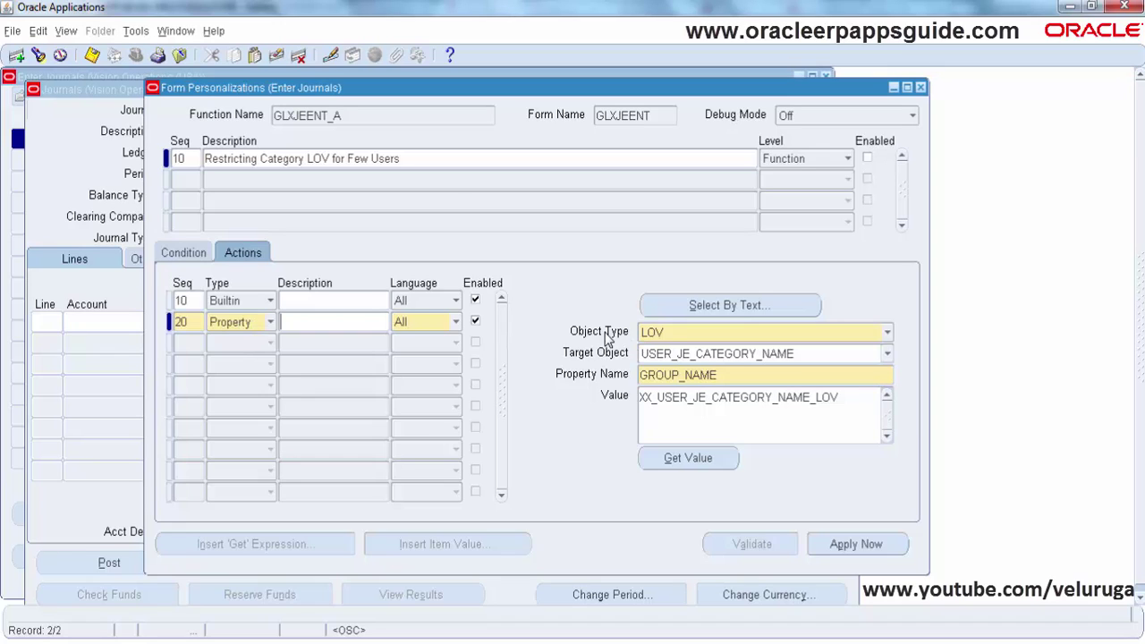
{"action": "left_click", "coordinate": [669, 332]}
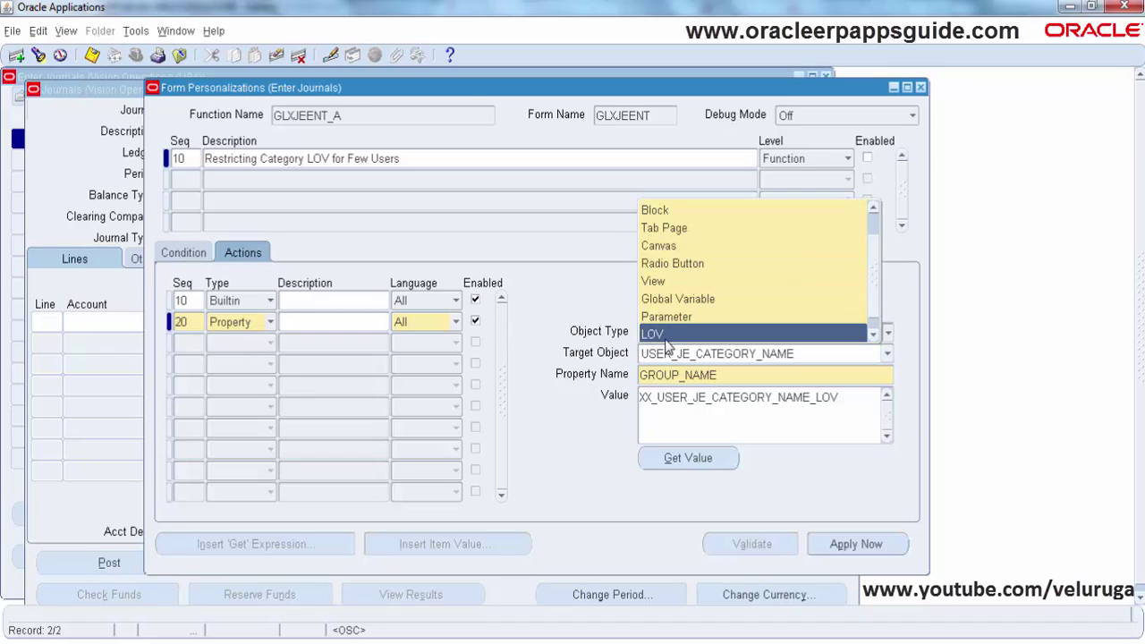
{"action": "left_click", "coordinate": [665, 338]}
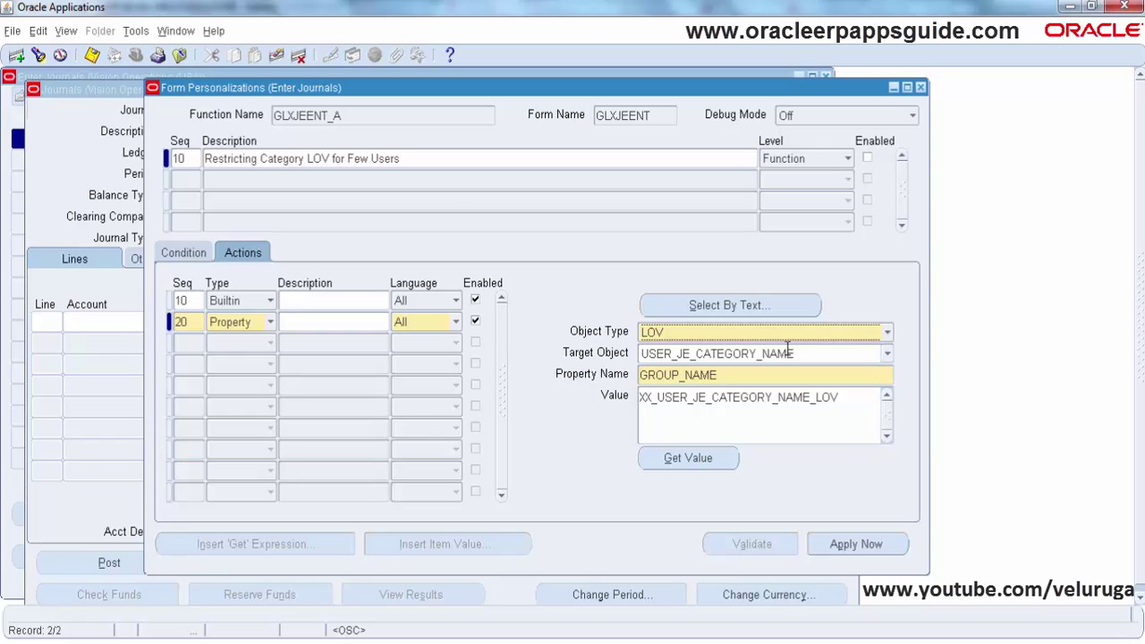
{"action": "left_click", "coordinate": [890, 356]}
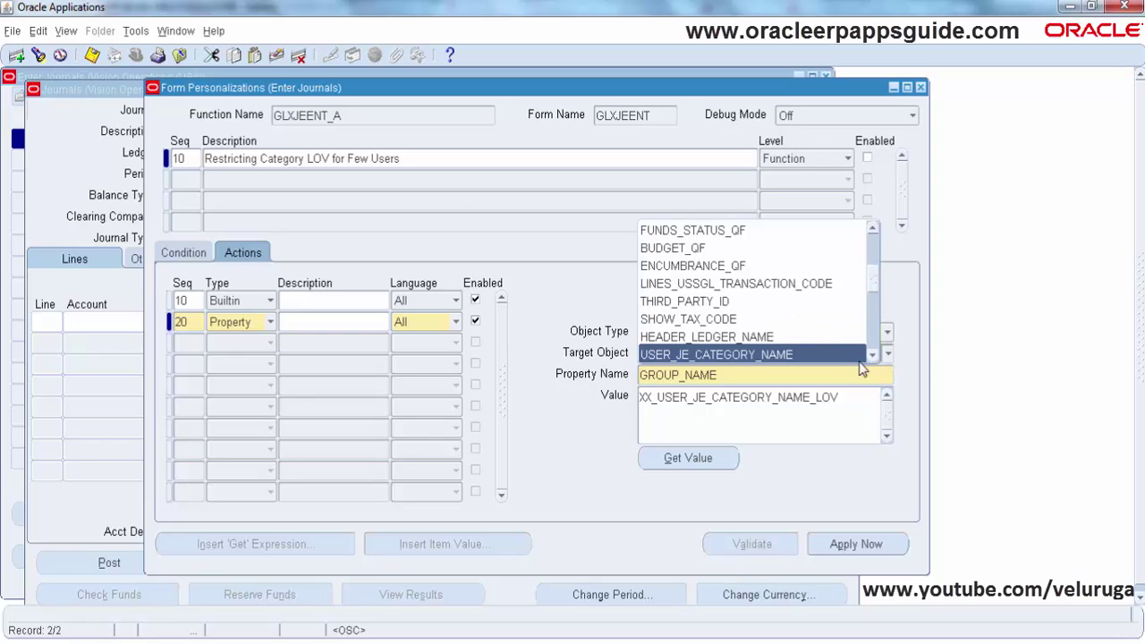
{"action": "left_click", "coordinate": [735, 355]}
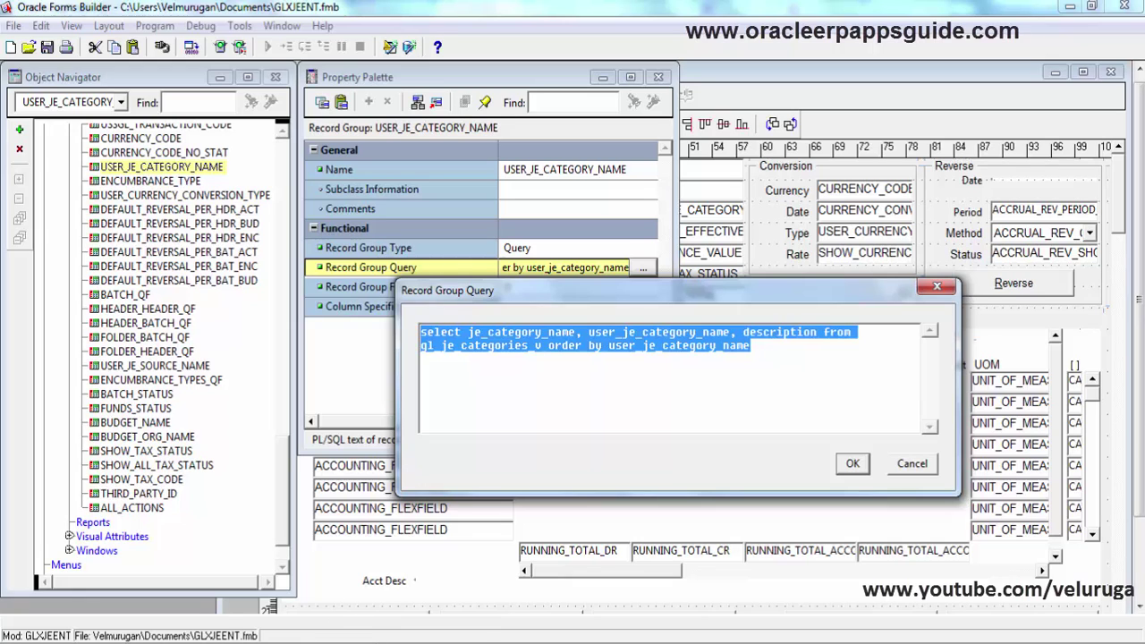
{"action": "mouse_move", "coordinate": [387, 640]}
{"action": "mouse_move", "coordinate": [429, 639]}
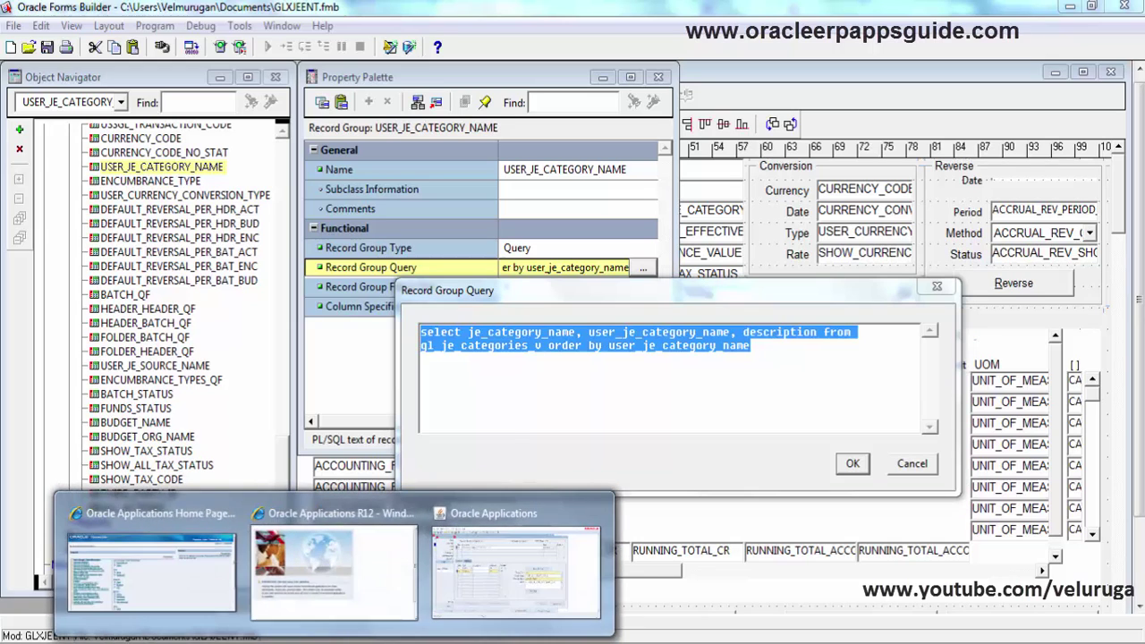
{"action": "left_click", "coordinate": [528, 537]}
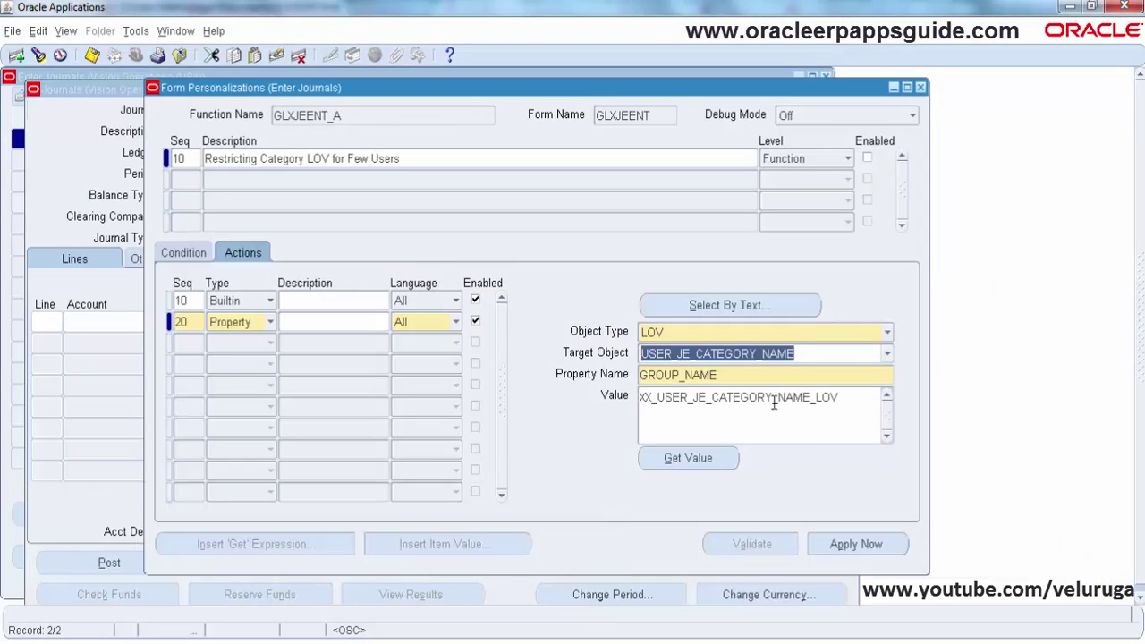
Check the property name and the record group value assigned in Property action 20.
{"action": "left_click", "coordinate": [729, 377]}
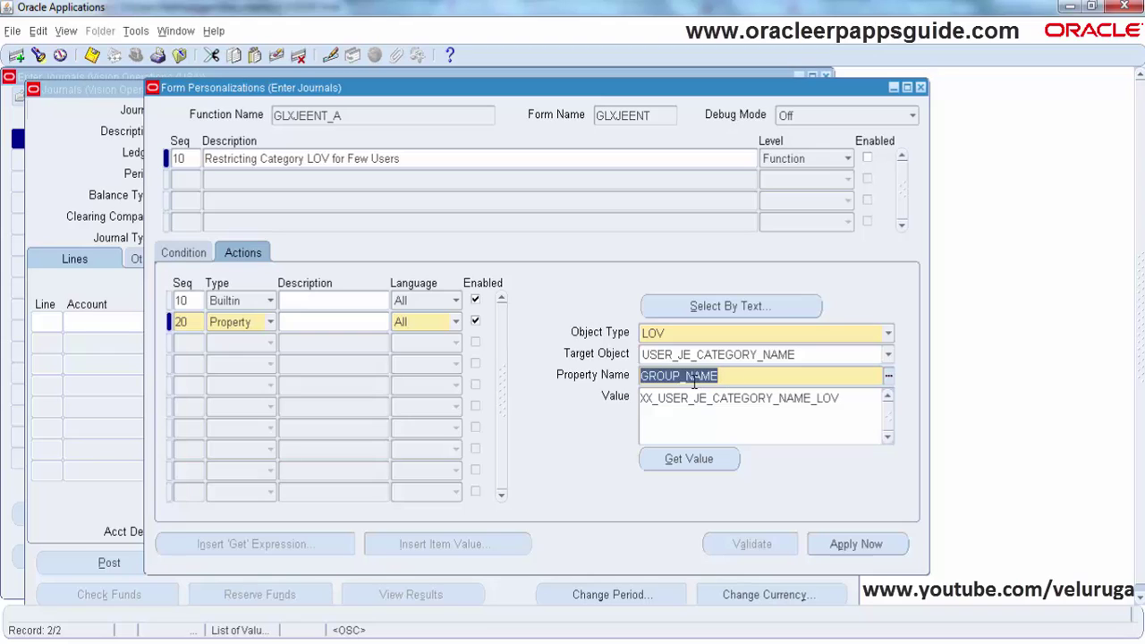
{"action": "left_click", "coordinate": [717, 404]}
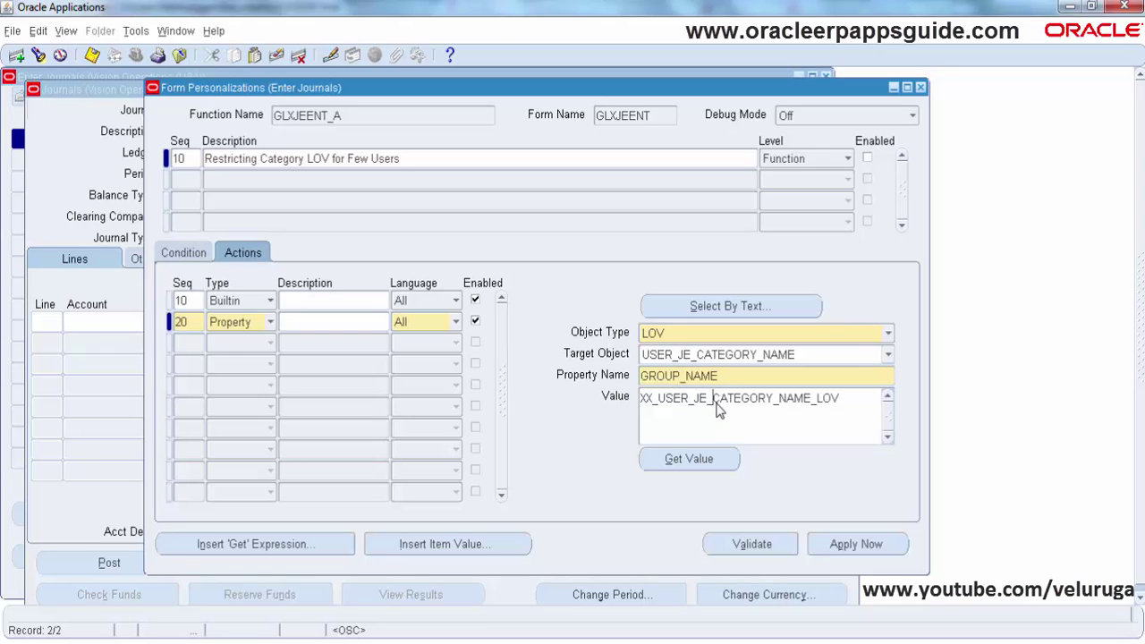
{"action": "left_click_drag", "start_coordinate": [643, 399], "coordinate": [751, 421]}
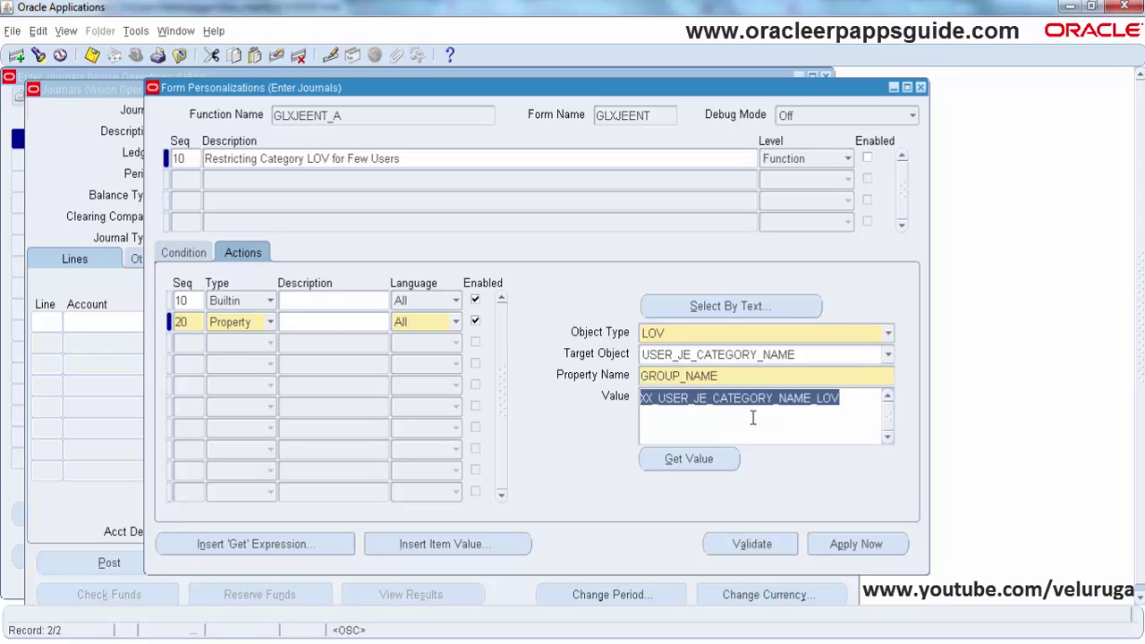
{"action": "left_click", "coordinate": [858, 397]}
{"action": "double_click", "coordinate": [856, 404]}
Enable the "Restricting Category LOV for Few Users" personalization rule and save it.
{"action": "left_click", "coordinate": [97, 61]}
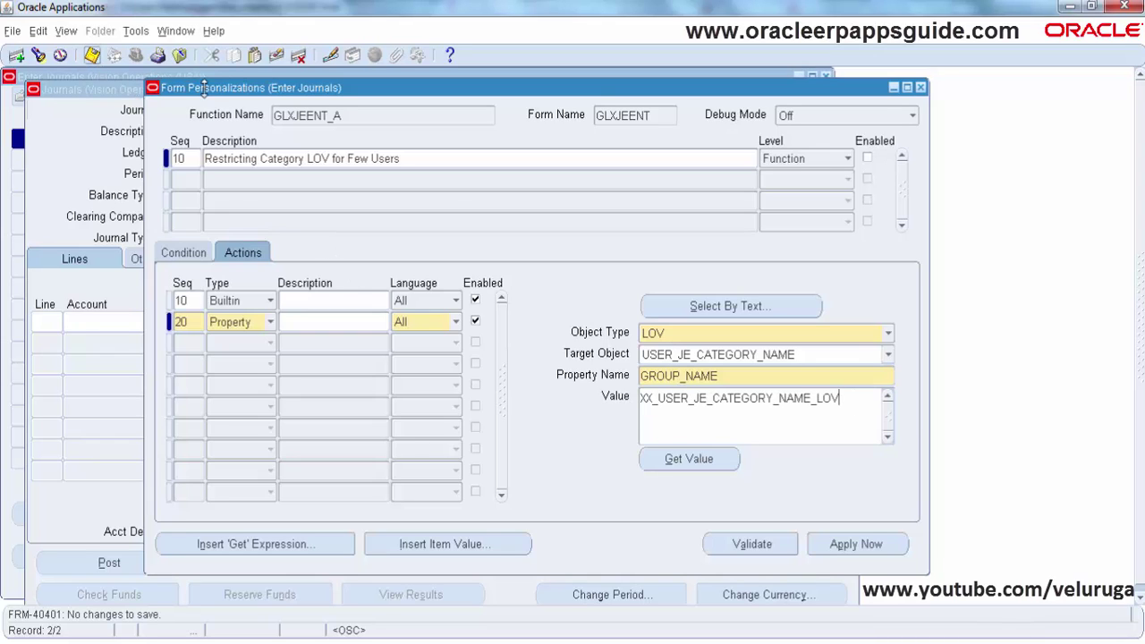
{"action": "left_click", "coordinate": [867, 158]}
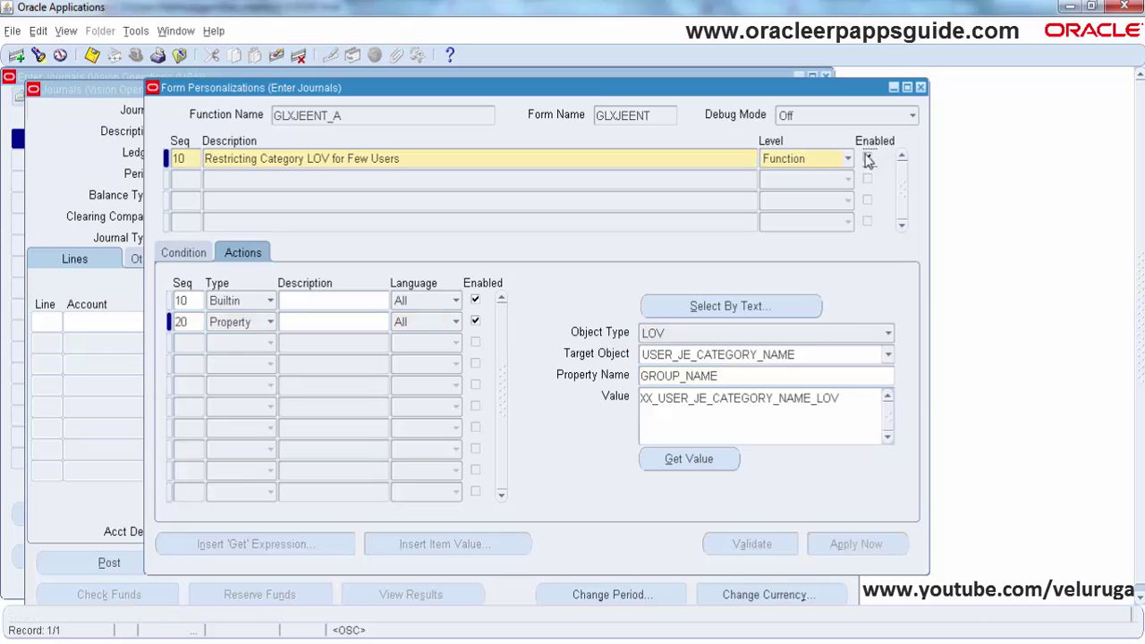
{"action": "left_click", "coordinate": [92, 56]}
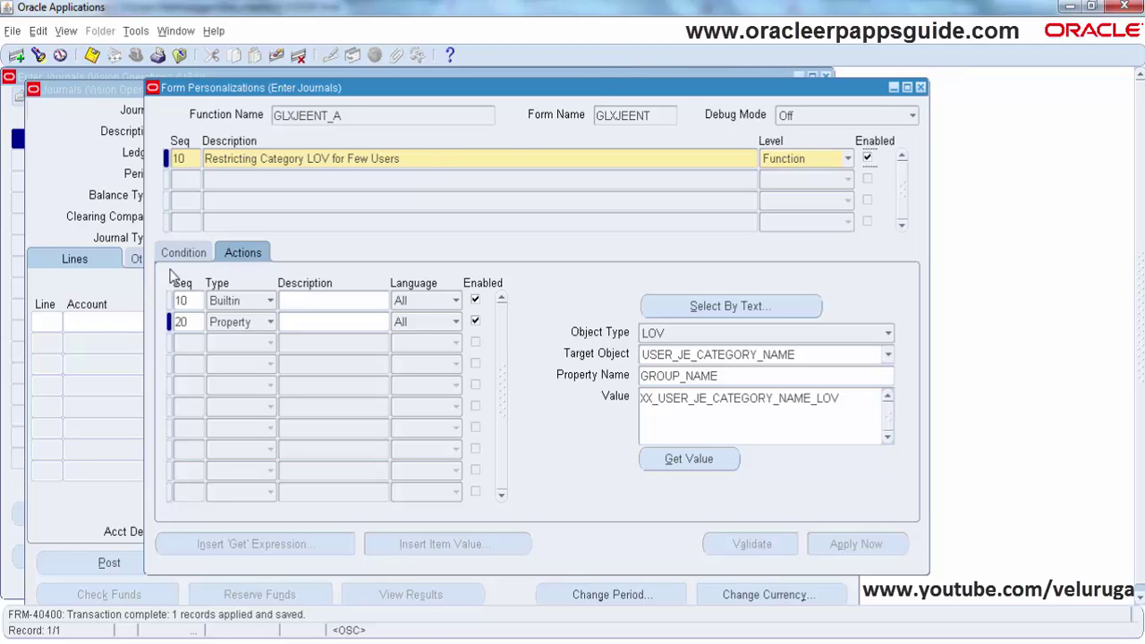
Review the saved rule's condition, user context and both actions, and close the Form Personalizations window.
{"action": "left_click", "coordinate": [197, 255]}
{"action": "left_click", "coordinate": [304, 165]}
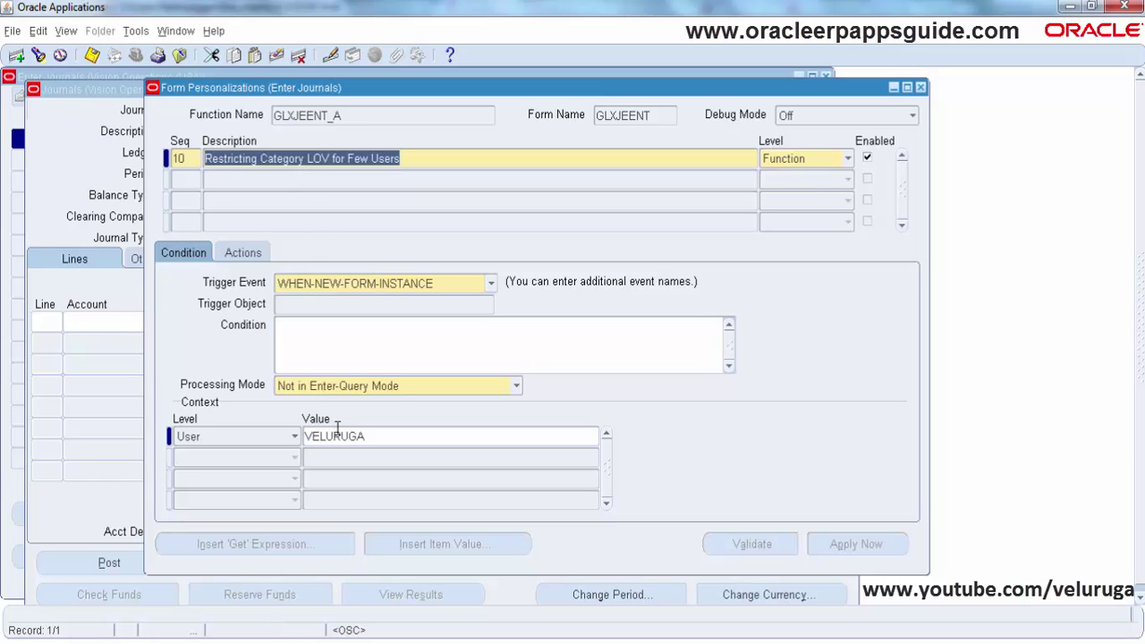
{"action": "left_click", "coordinate": [258, 255]}
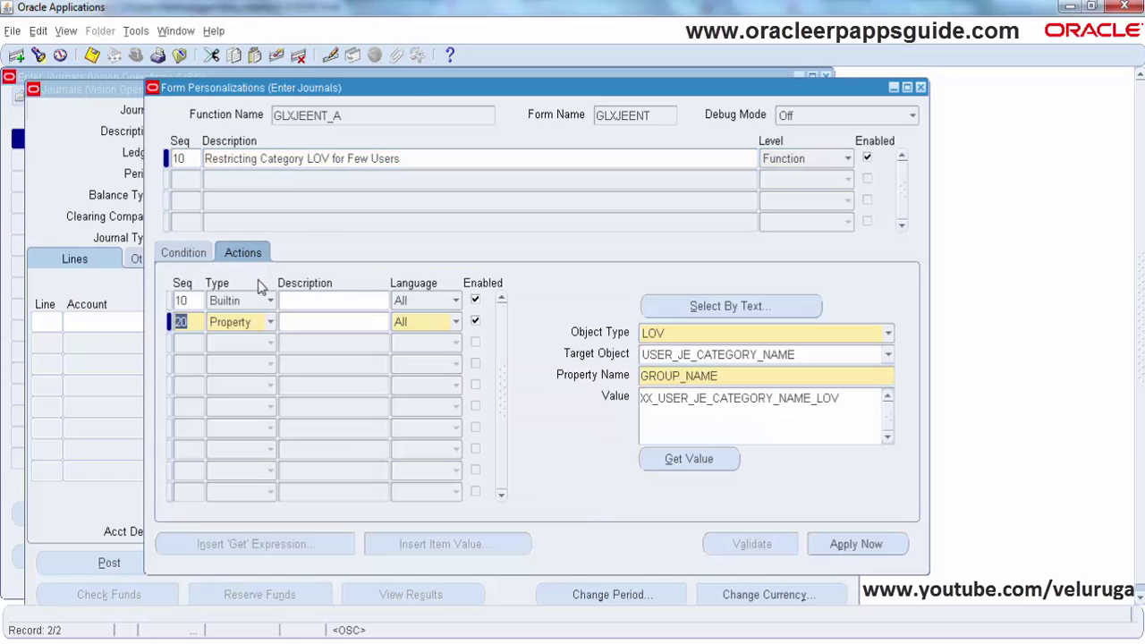
{"action": "left_click", "coordinate": [181, 302]}
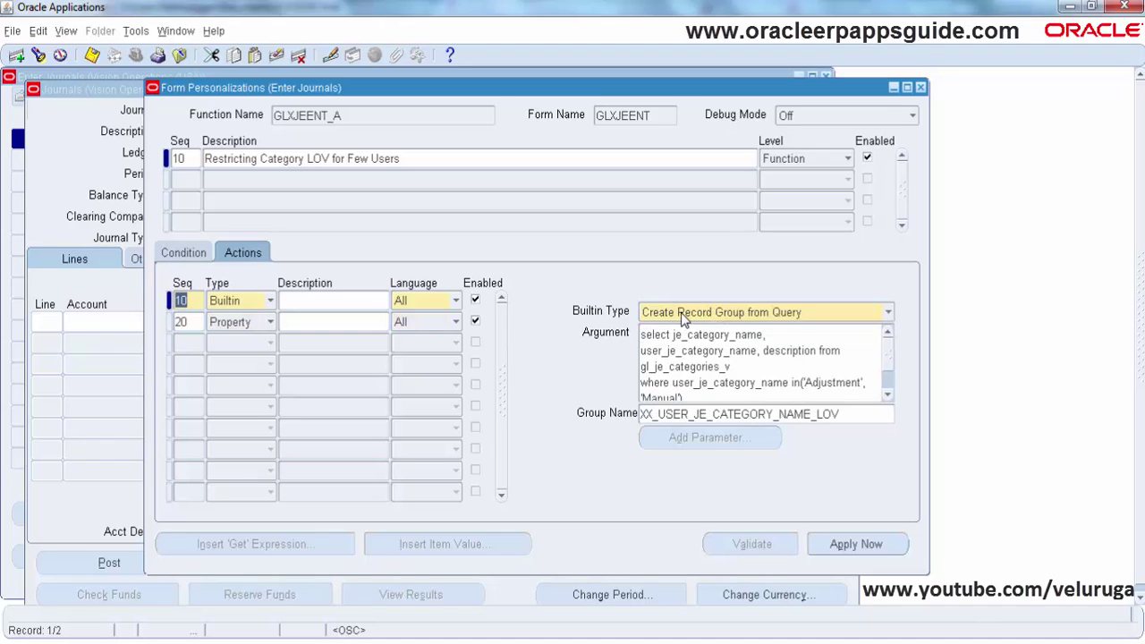
{"action": "left_click", "coordinate": [743, 344]}
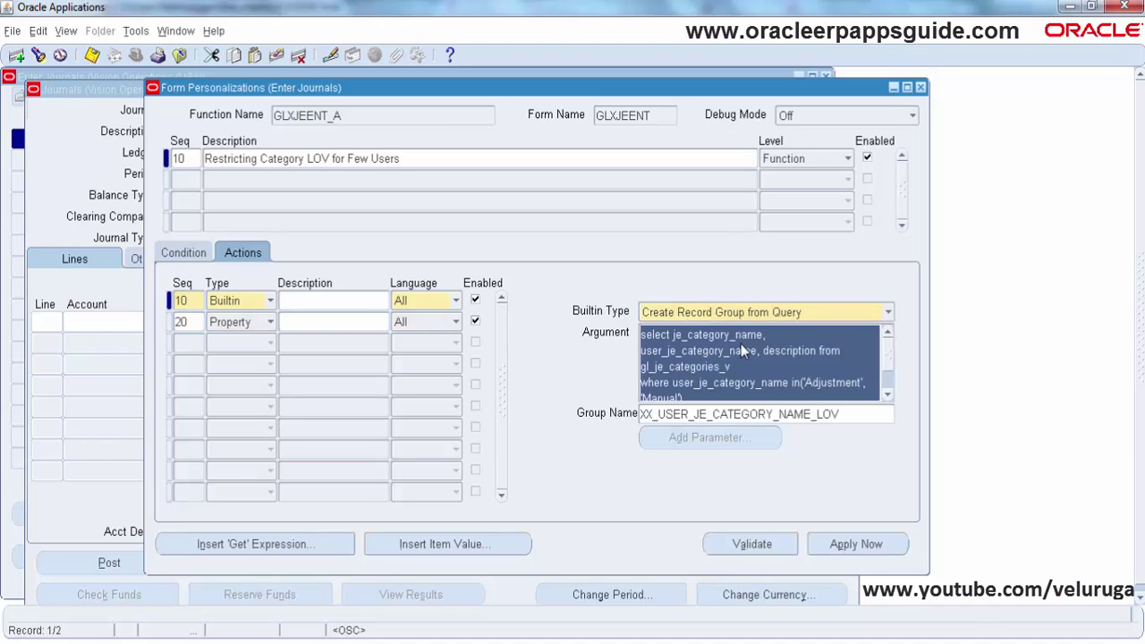
{"action": "left_click", "coordinate": [675, 382]}
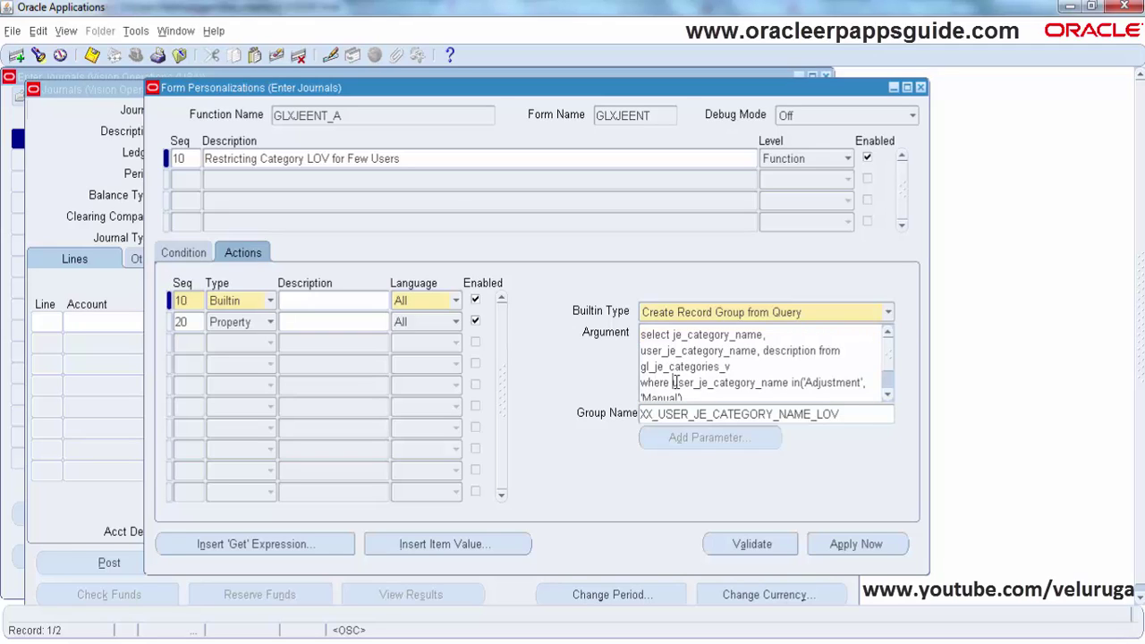
{"action": "left_click", "coordinate": [677, 414]}
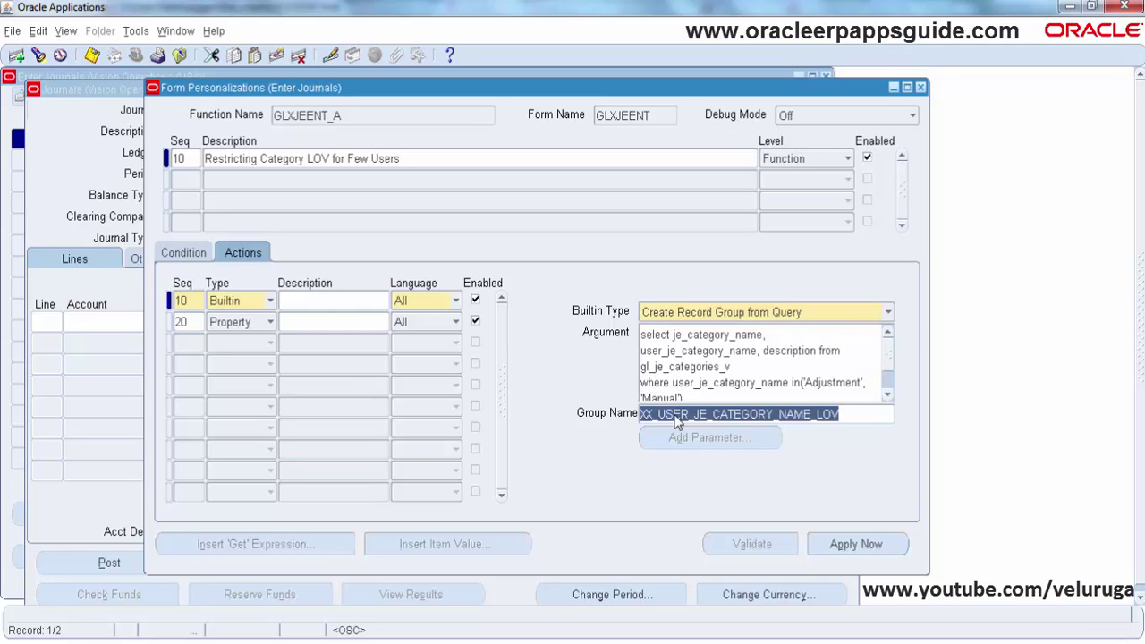
{"action": "left_click", "coordinate": [303, 320]}
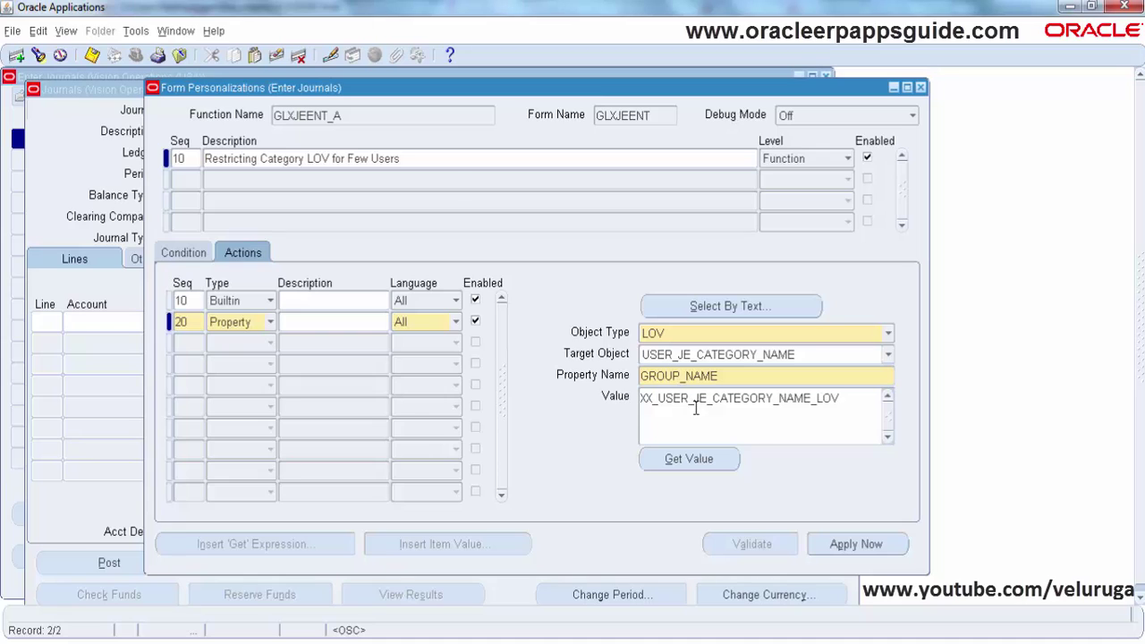
{"action": "left_click", "coordinate": [921, 87]}
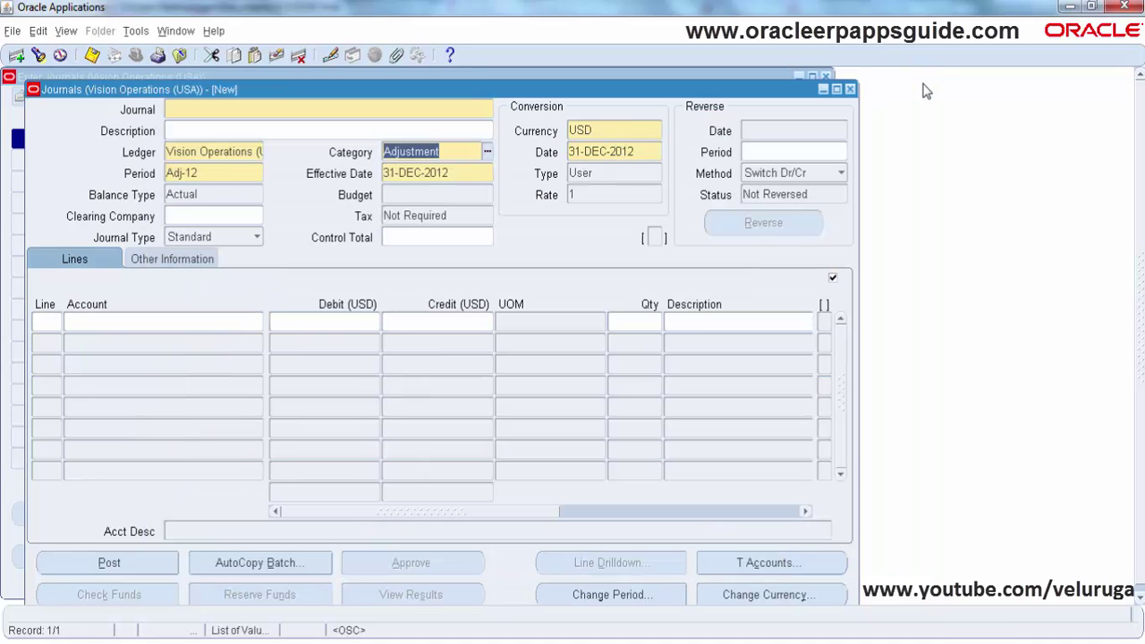
Close the open journal, reopen the Enter Journals form and start a new journal.
{"action": "left_click", "coordinate": [851, 89]}
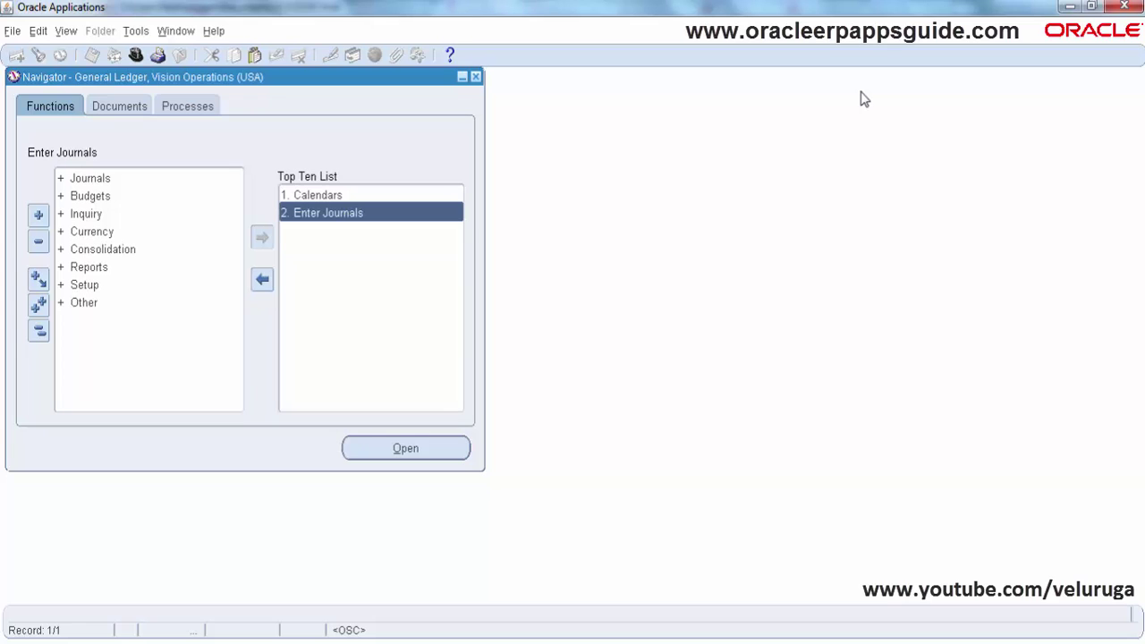
{"action": "key", "text": "Return"}
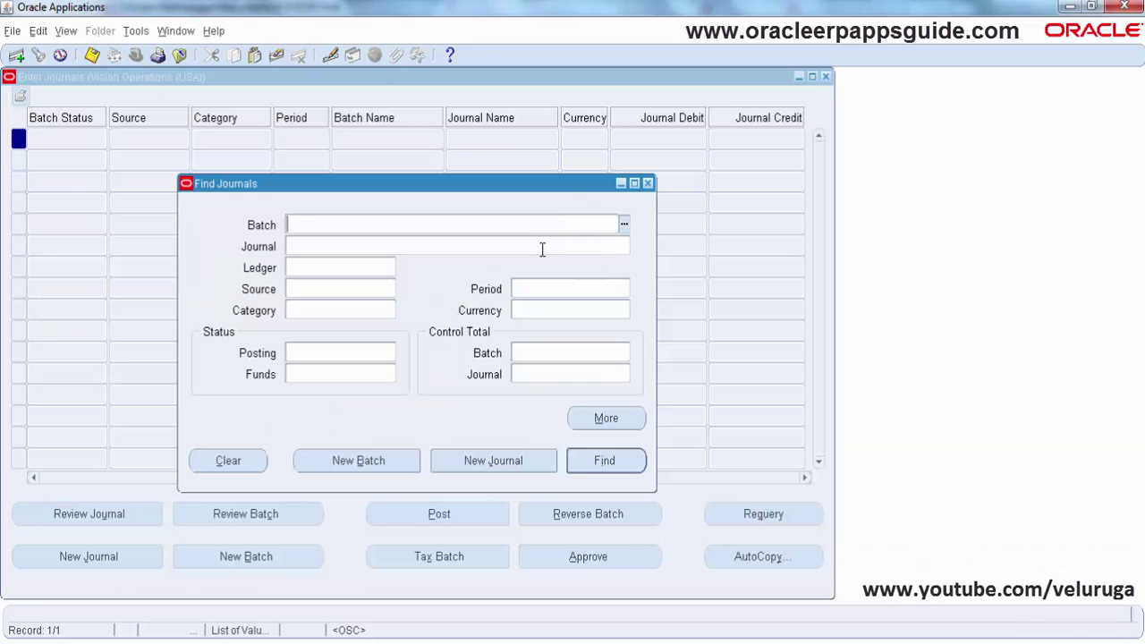
{"action": "left_click", "coordinate": [465, 460]}
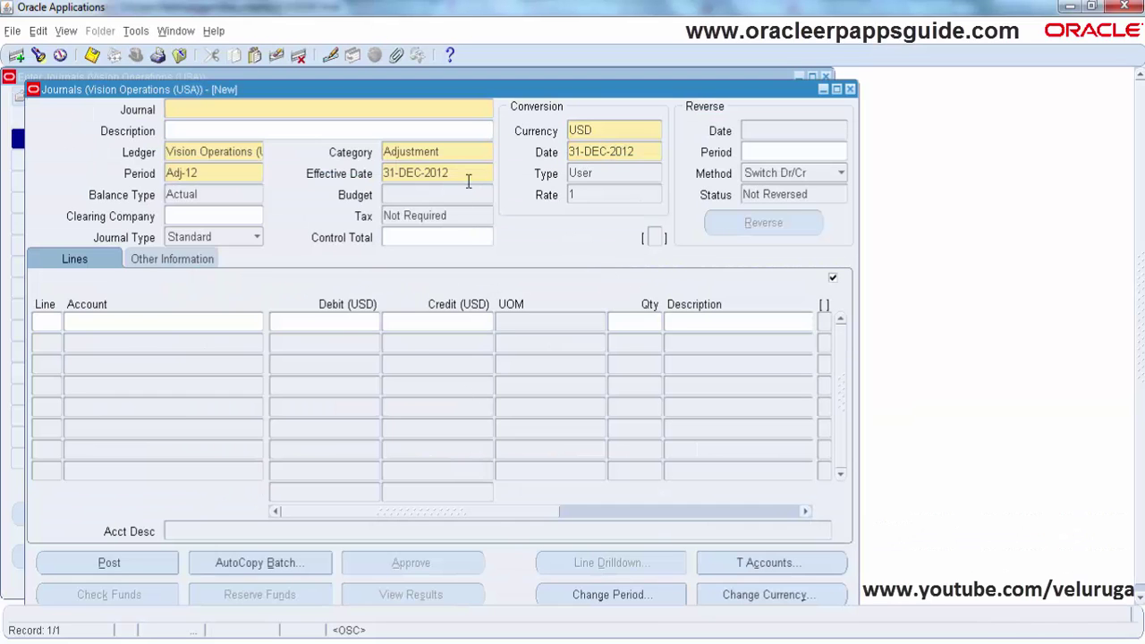
Test the new journal's restricted Category list by choosing Manual, and close the Journals window without saving.
{"action": "left_click", "coordinate": [476, 152]}
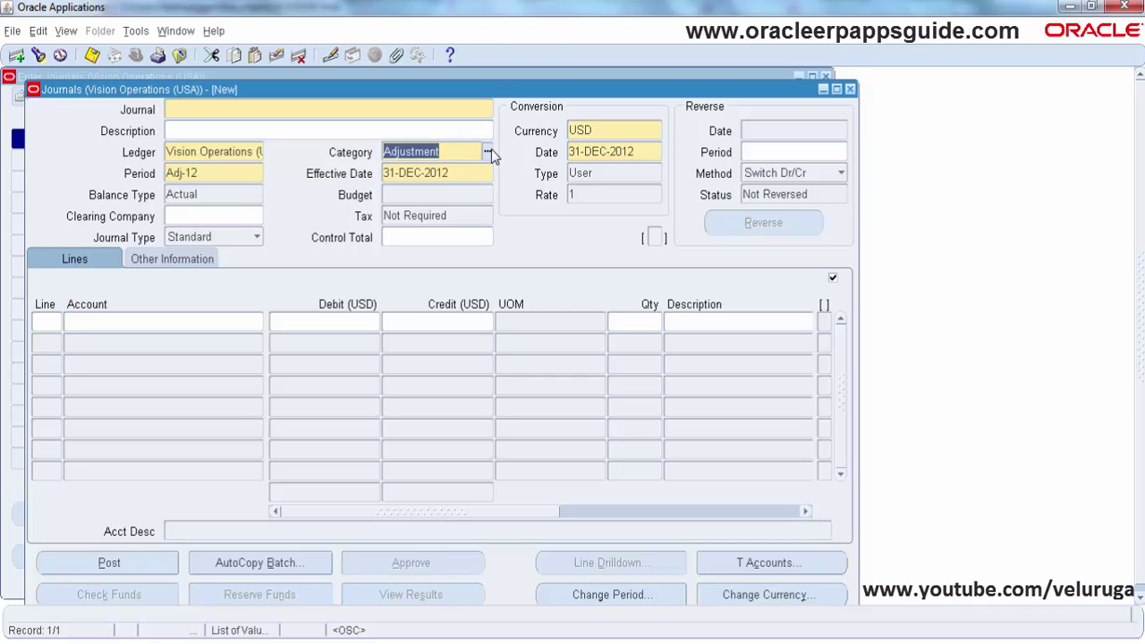
{"action": "left_click", "coordinate": [488, 152]}
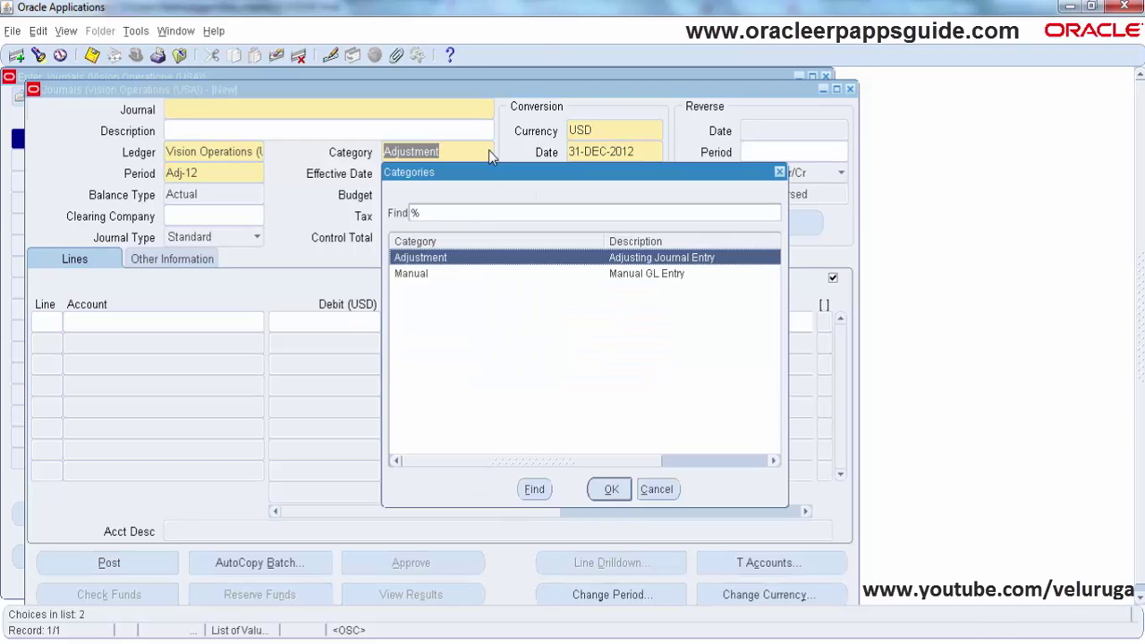
{"action": "left_click", "coordinate": [434, 274]}
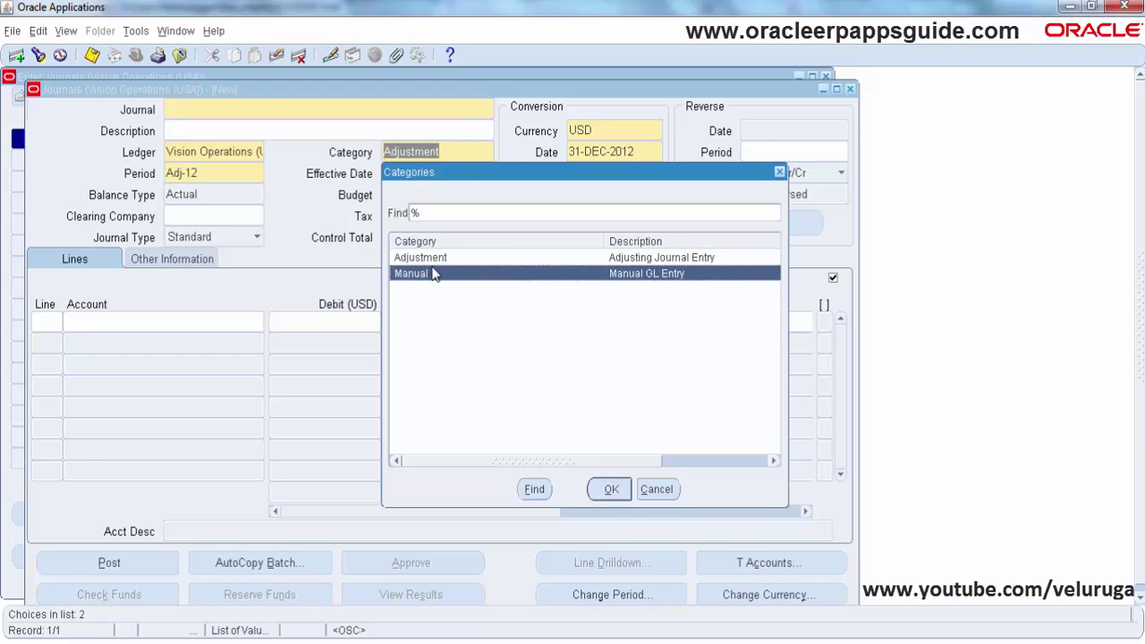
{"action": "double_click", "coordinate": [433, 275]}
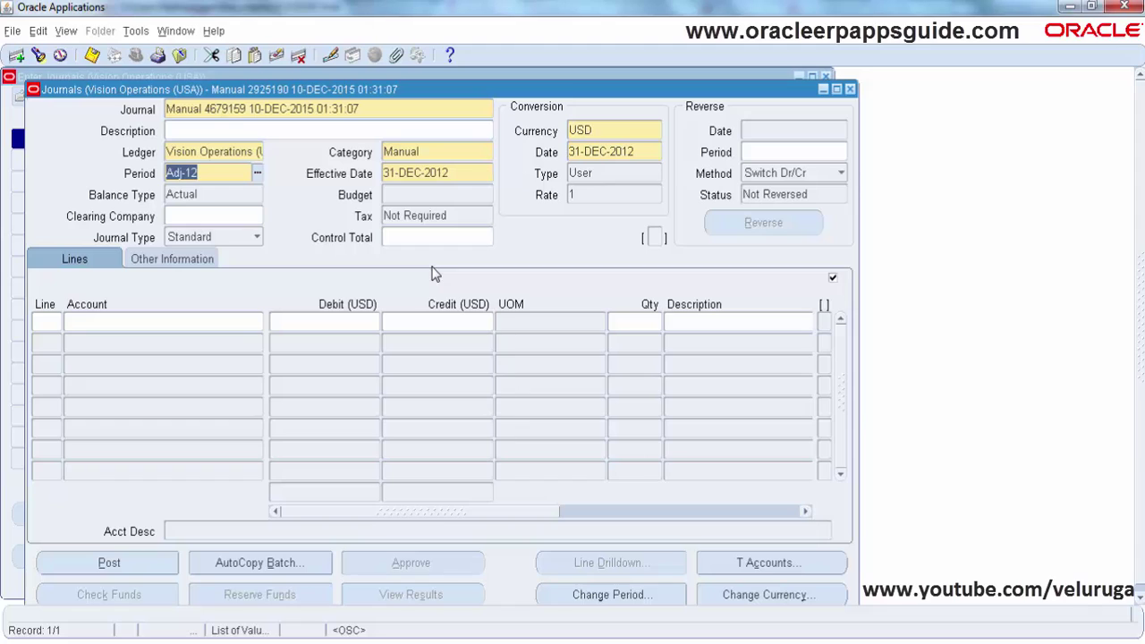
{"action": "left_click", "coordinate": [482, 154]}
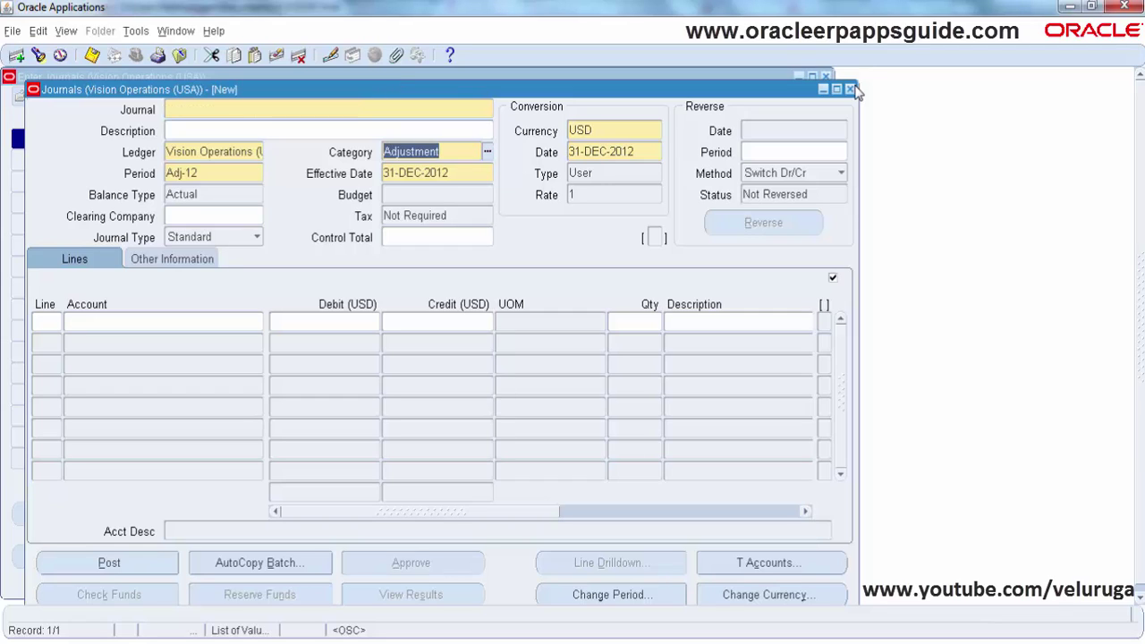
{"action": "left_click", "coordinate": [851, 88]}
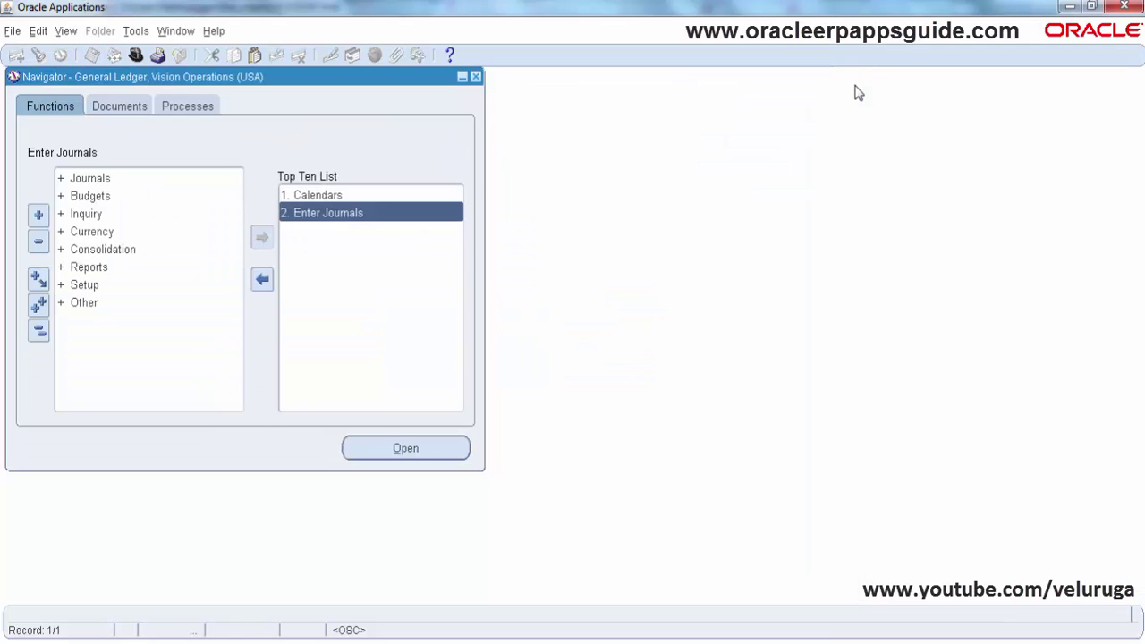